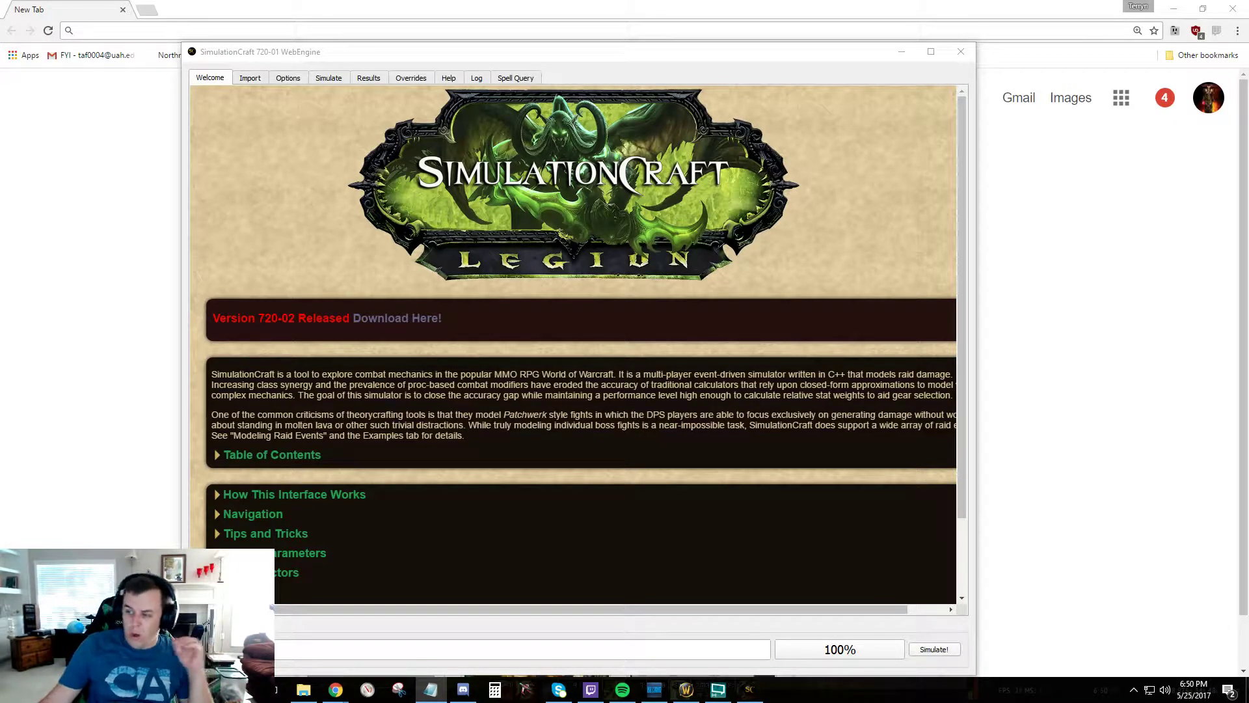
Step: Bring the SimulationCraft 720-01 window forward on its Welcome page with the 720-02 release notice
{"action": "left_click", "coordinate": [749, 248]}
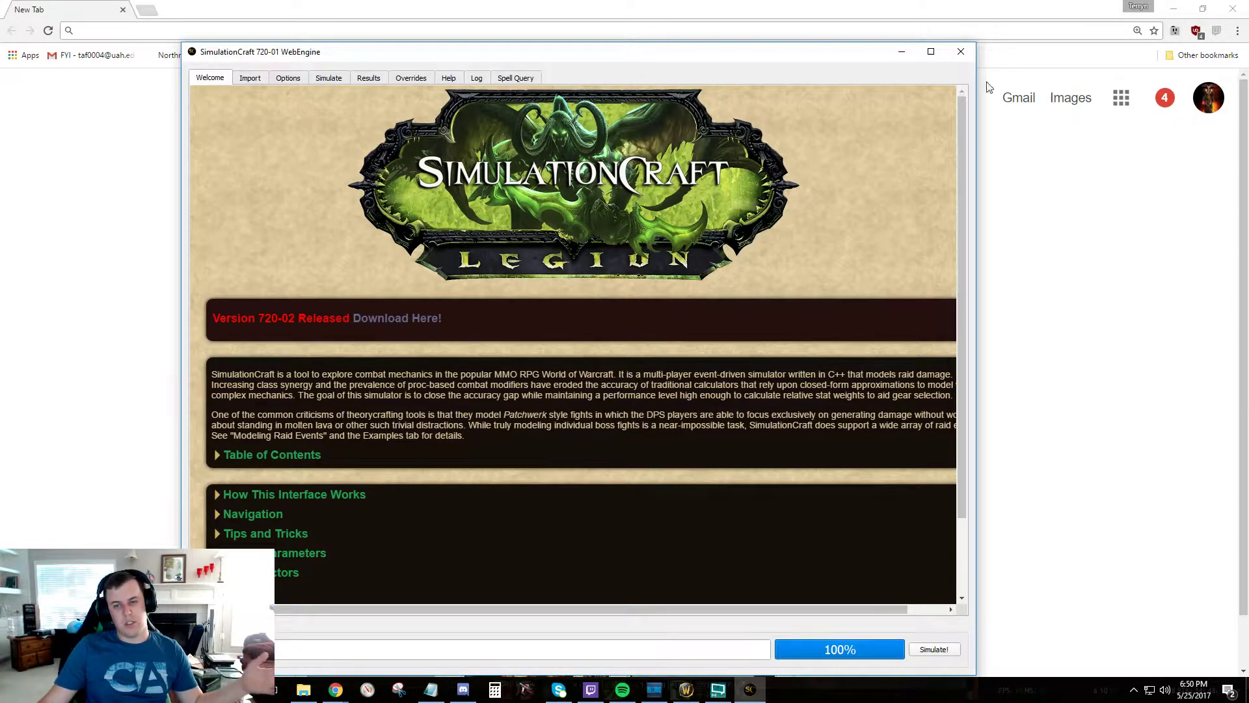
Step: Close the old SimulationCraft window and go to simulationcraft.org in Chrome
{"action": "left_click", "coordinate": [961, 52]}
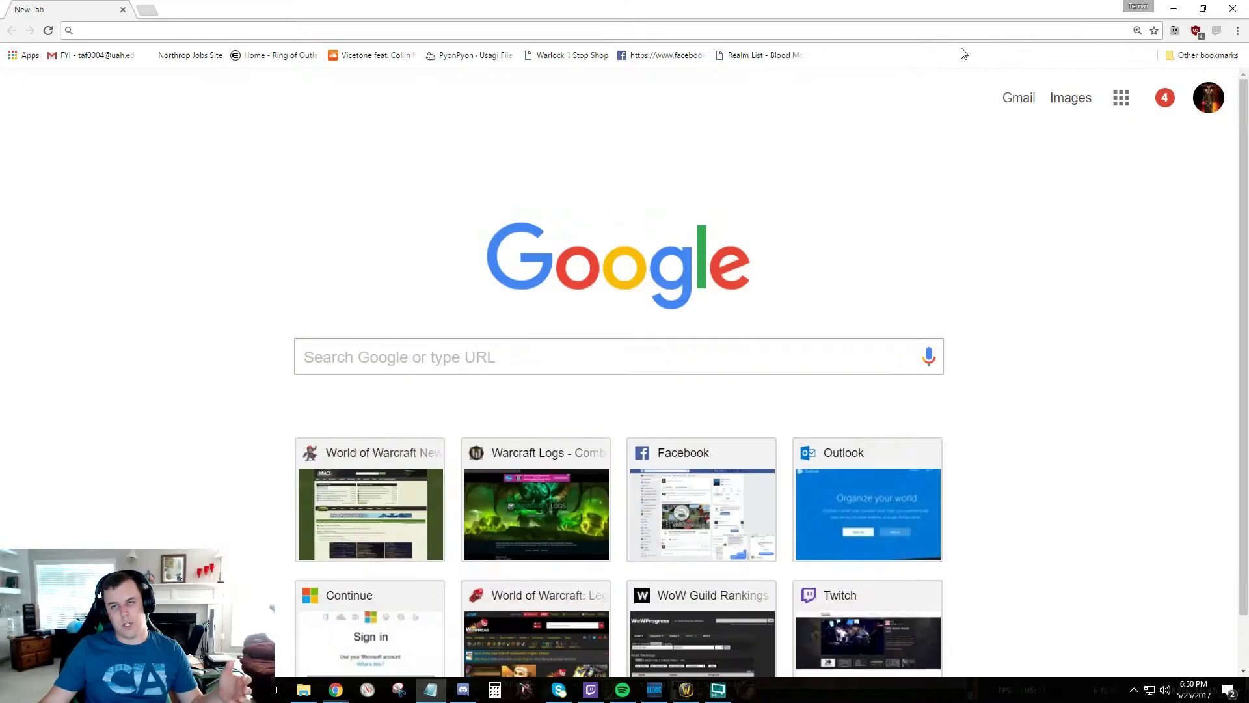
{"action": "left_click", "coordinate": [926, 36]}
{"action": "type", "text": "sim"}
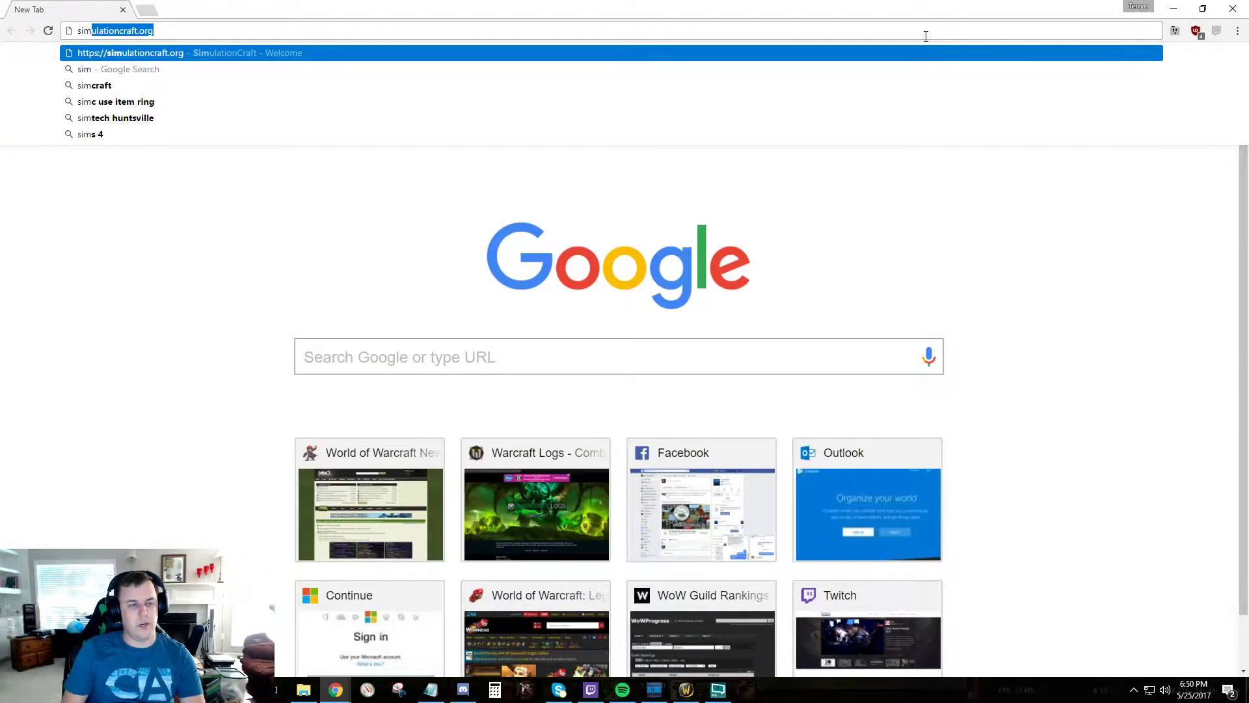
{"action": "key", "text": "Return"}
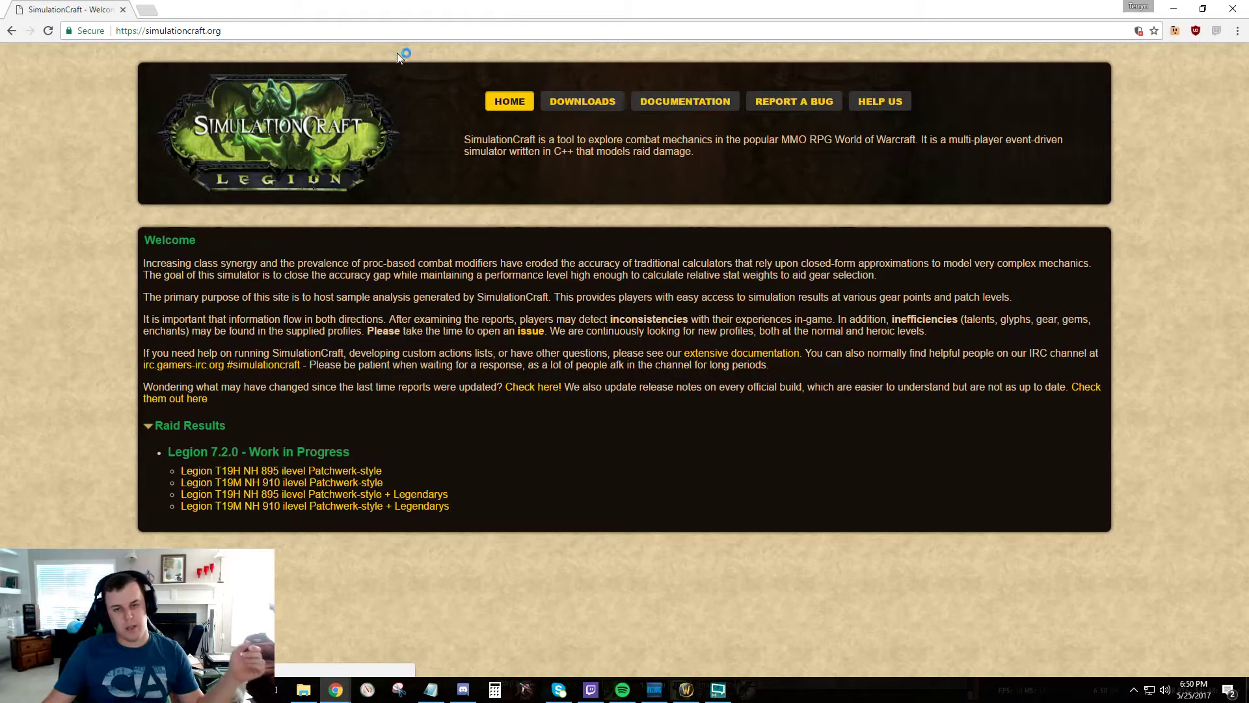
Step: On the Downloads page, check the 7.2.0 release 2 notes and its 21 Apr 2017 release date
{"action": "left_click", "coordinate": [583, 101]}
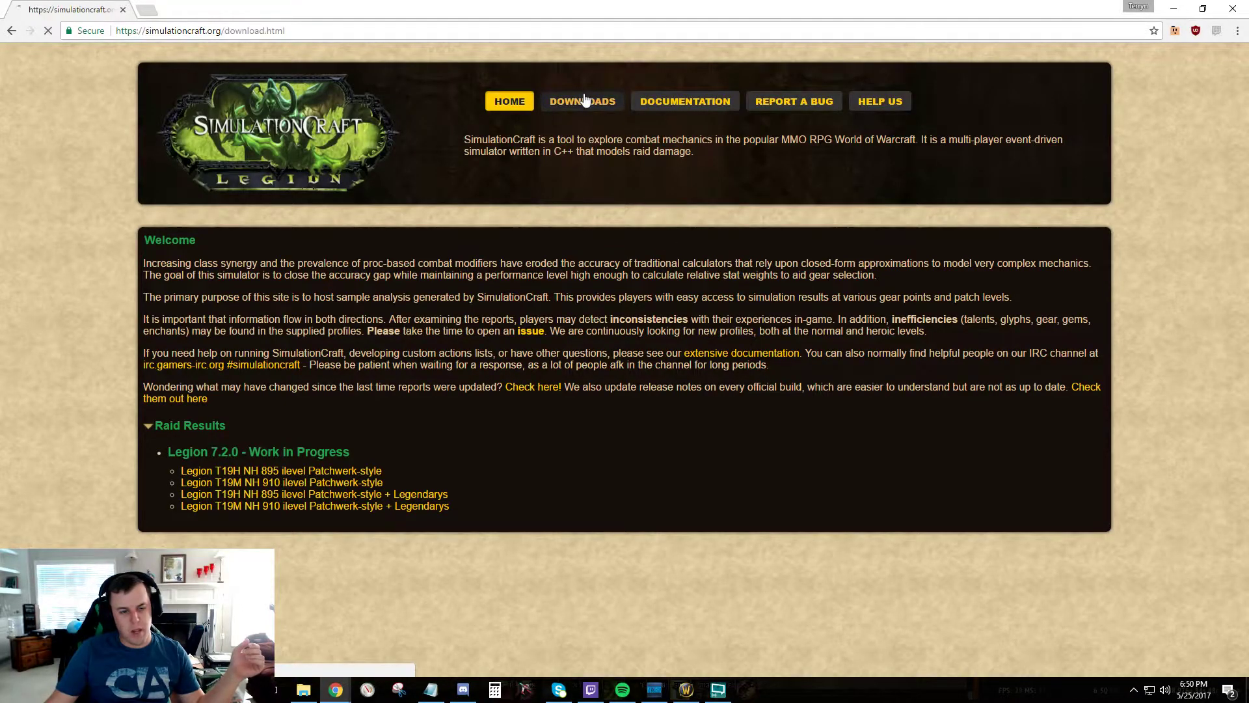
{"action": "scroll", "coordinate": [540, 283], "scroll_direction": "down", "scroll_amount": 2}
{"action": "scroll", "coordinate": [364, 290], "scroll_direction": "up", "scroll_amount": 2}
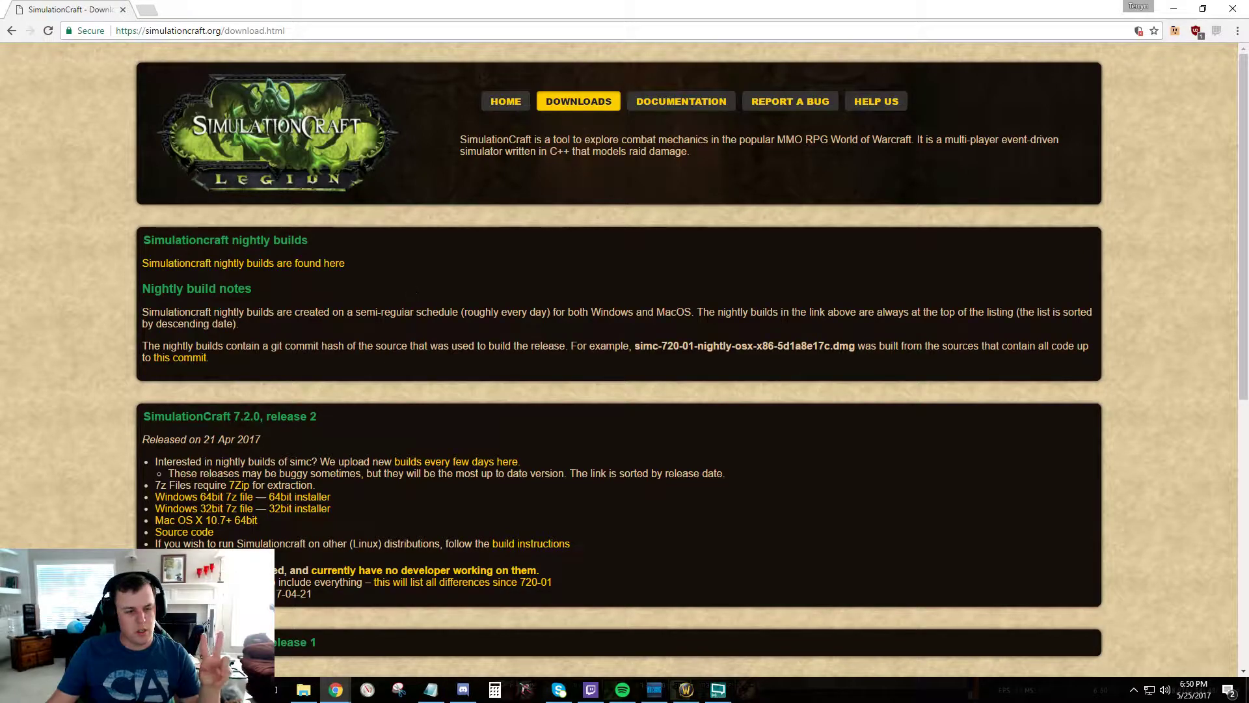
{"action": "left_click", "coordinate": [222, 417]}
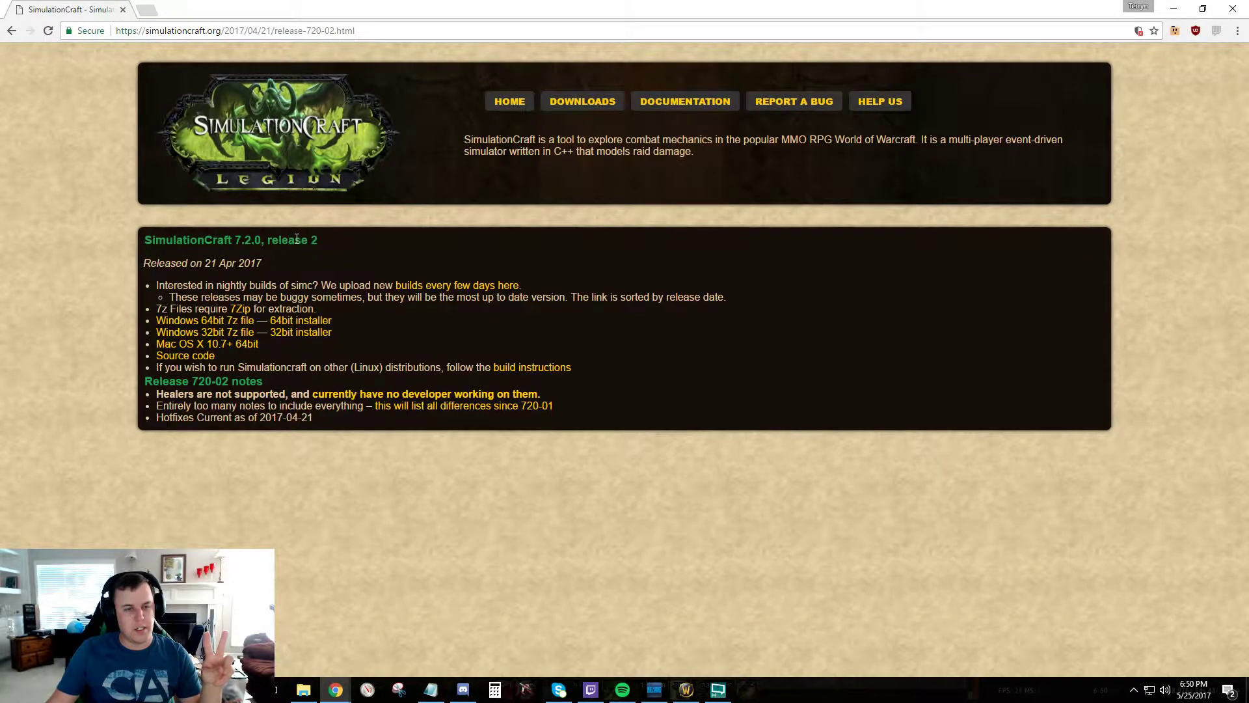
{"action": "key", "text": "alt+Left"}
{"action": "mouse_move", "coordinate": [266, 440]}
{"action": "left_mouse_down"}
{"action": "mouse_move", "coordinate": [163, 440]}
{"action": "mouse_move", "coordinate": [264, 436]}
{"action": "left_mouse_up"}
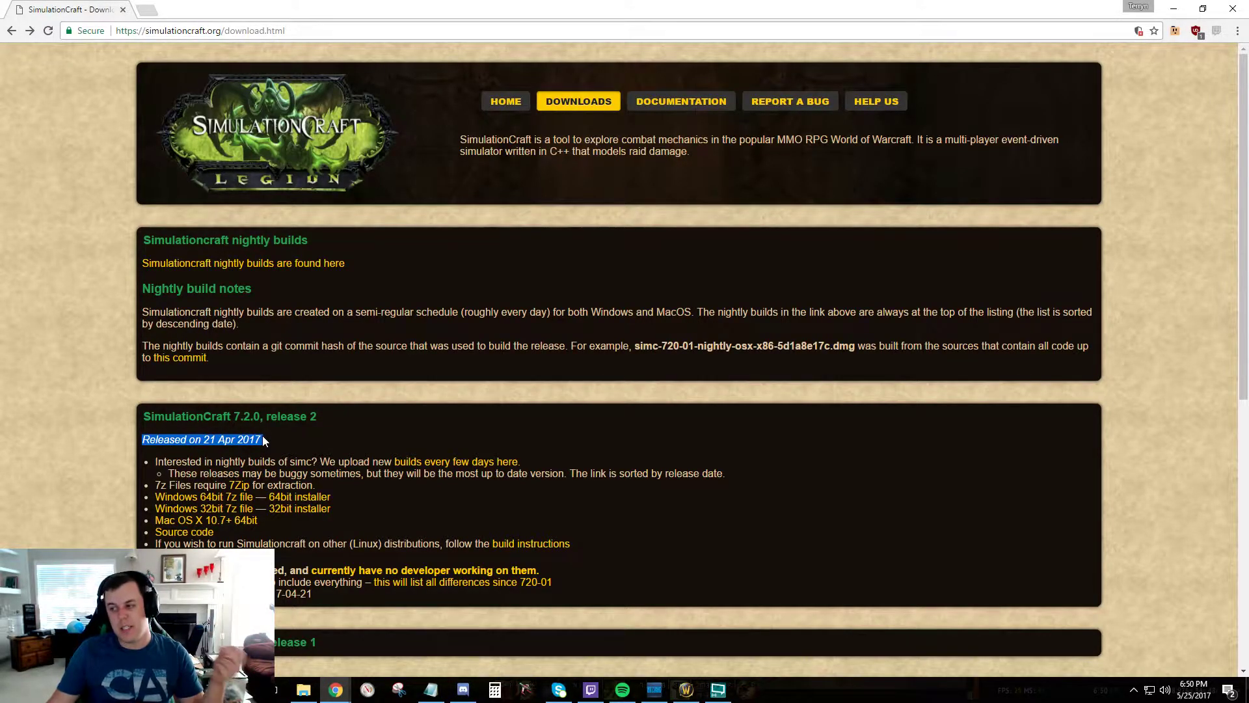
{"action": "left_click", "coordinate": [263, 440]}
{"action": "triple_click", "coordinate": [263, 442]}
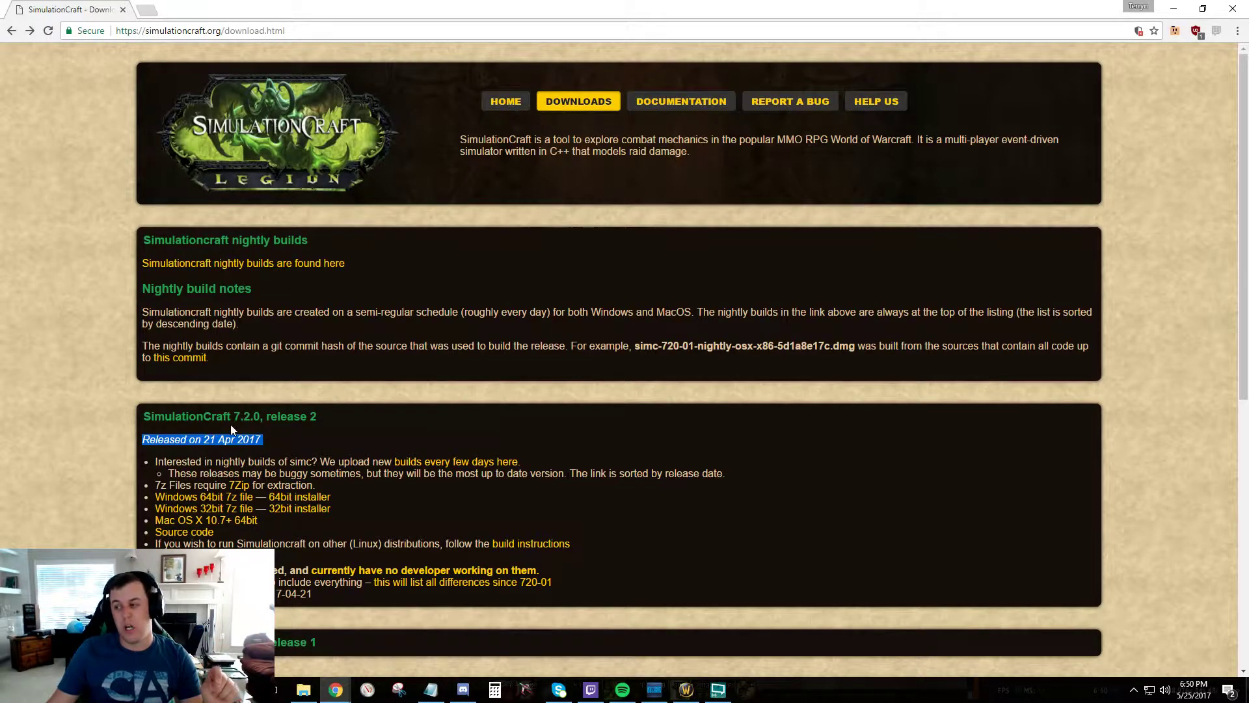
{"action": "left_click", "coordinate": [211, 446]}
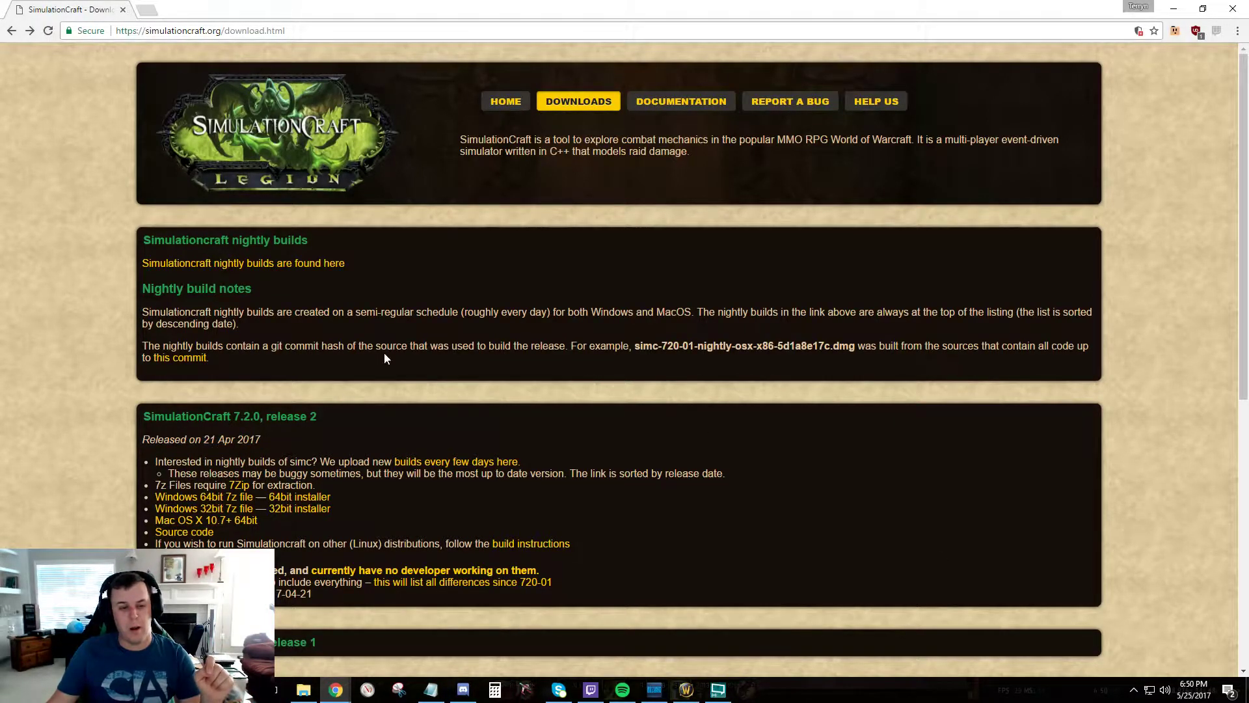
Step: Follow the nightly builds 'found here' link to the 720-03 builds index
{"action": "triple_click", "coordinate": [290, 268]}
{"action": "left_click", "coordinate": [329, 263]}
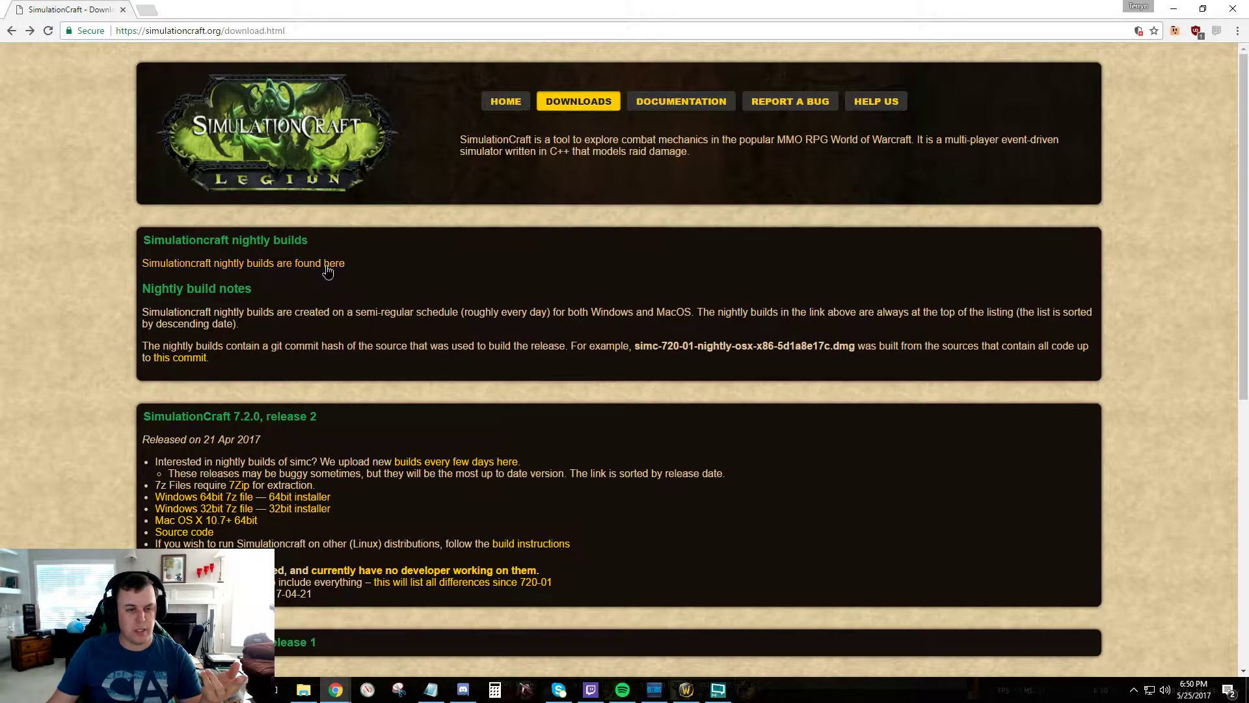
{"action": "scroll", "coordinate": [443, 267], "scroll_direction": "down", "scroll_amount": 1}
{"action": "scroll", "coordinate": [434, 248], "scroll_direction": "up", "scroll_amount": 1}
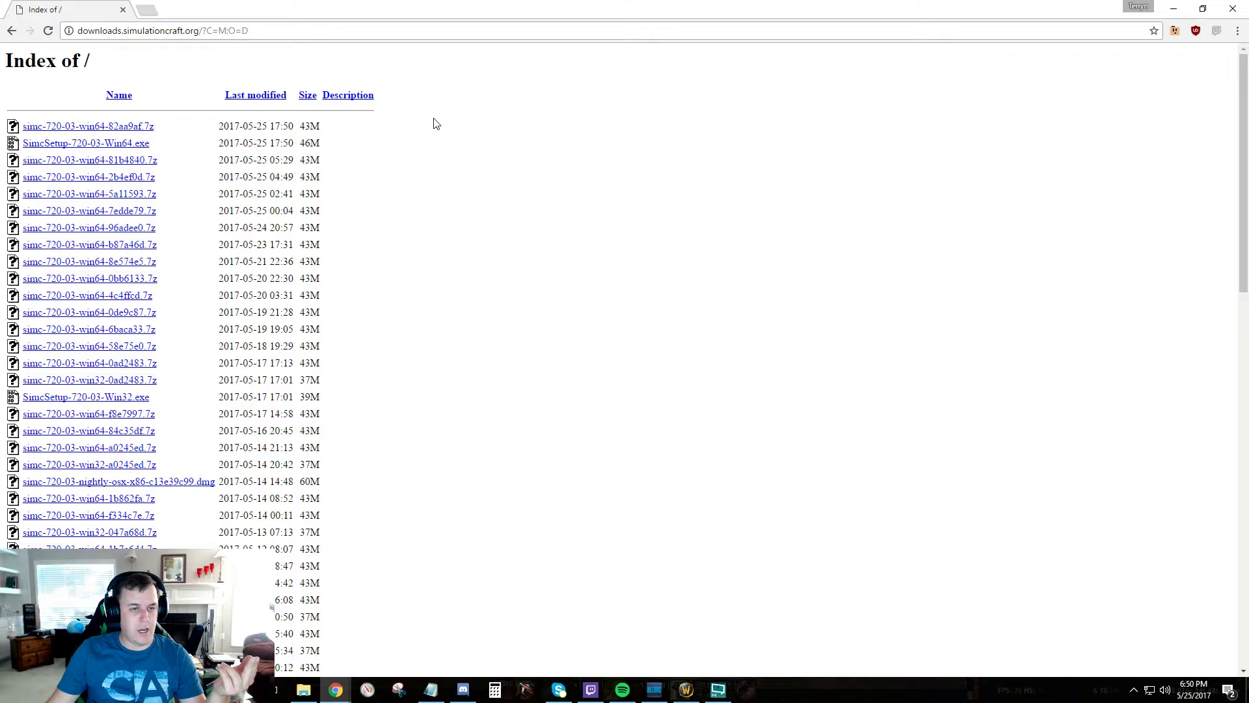
Step: Compare the nightly build rows, picking out the SimcSetup-720-03 Win64 and Win32 installers
{"action": "left_click_drag", "start_coordinate": [352, 286], "coordinate": [351, 284]}
{"action": "left_click", "coordinate": [349, 260]}
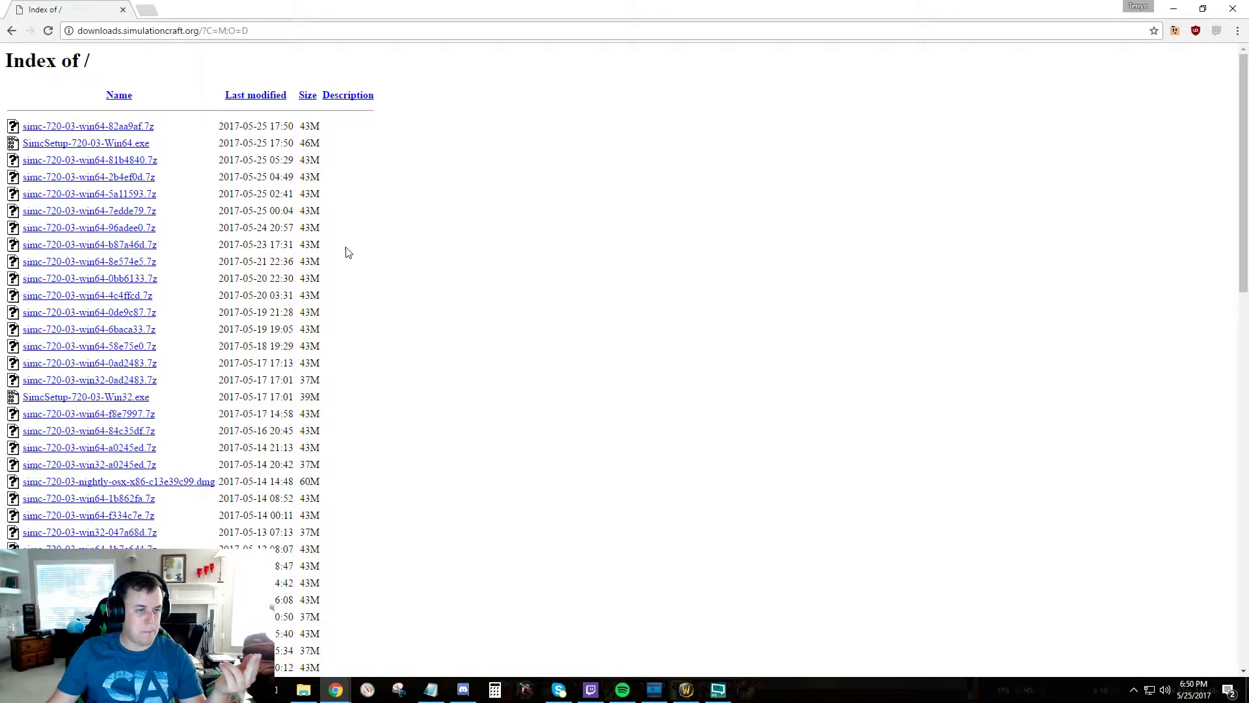
{"action": "left_click_drag", "start_coordinate": [335, 154], "coordinate": [350, 233]}
{"action": "left_click", "coordinate": [350, 235]}
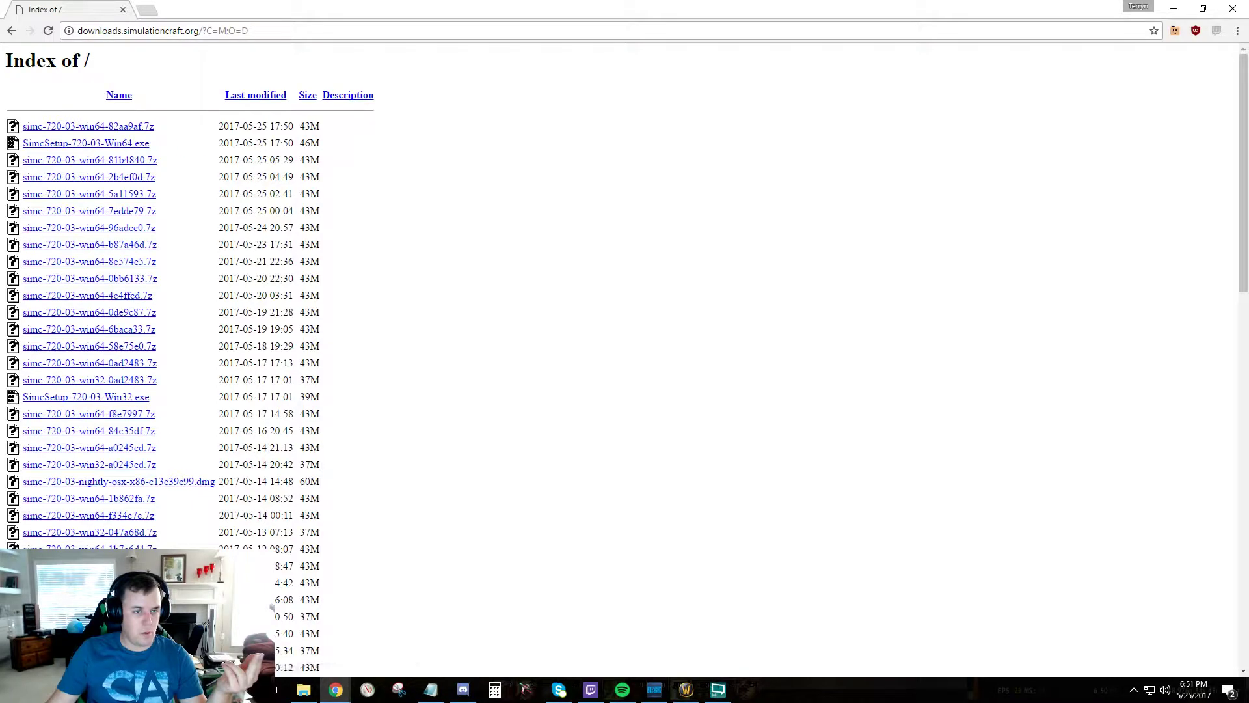
{"action": "left_click_drag", "start_coordinate": [351, 145], "coordinate": [8, 144]}
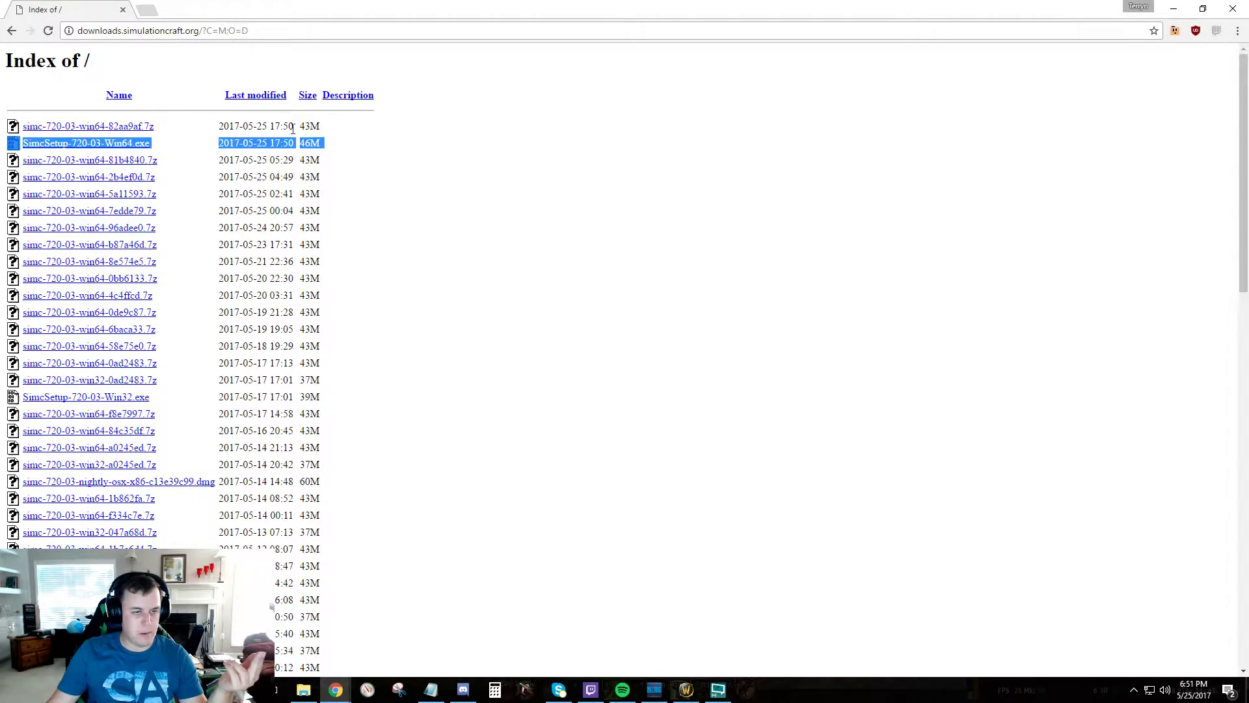
{"action": "left_click_drag", "start_coordinate": [338, 398], "coordinate": [9, 398]}
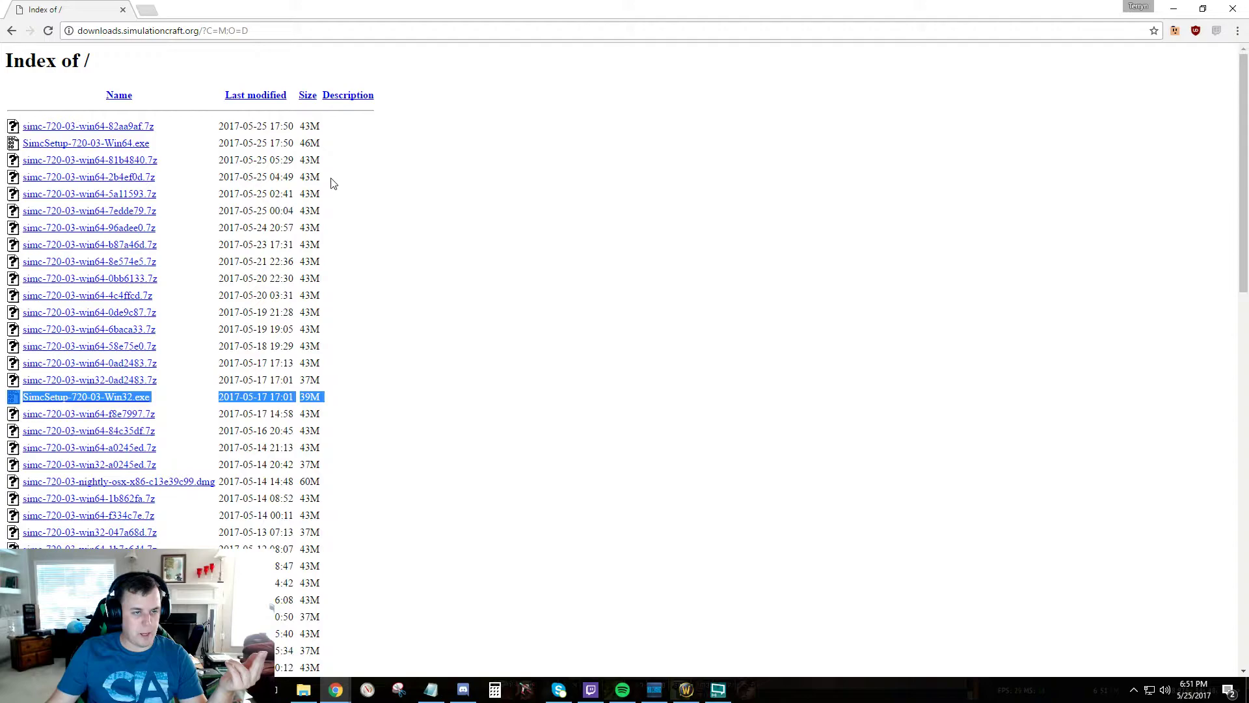
{"action": "triple_click", "coordinate": [337, 143]}
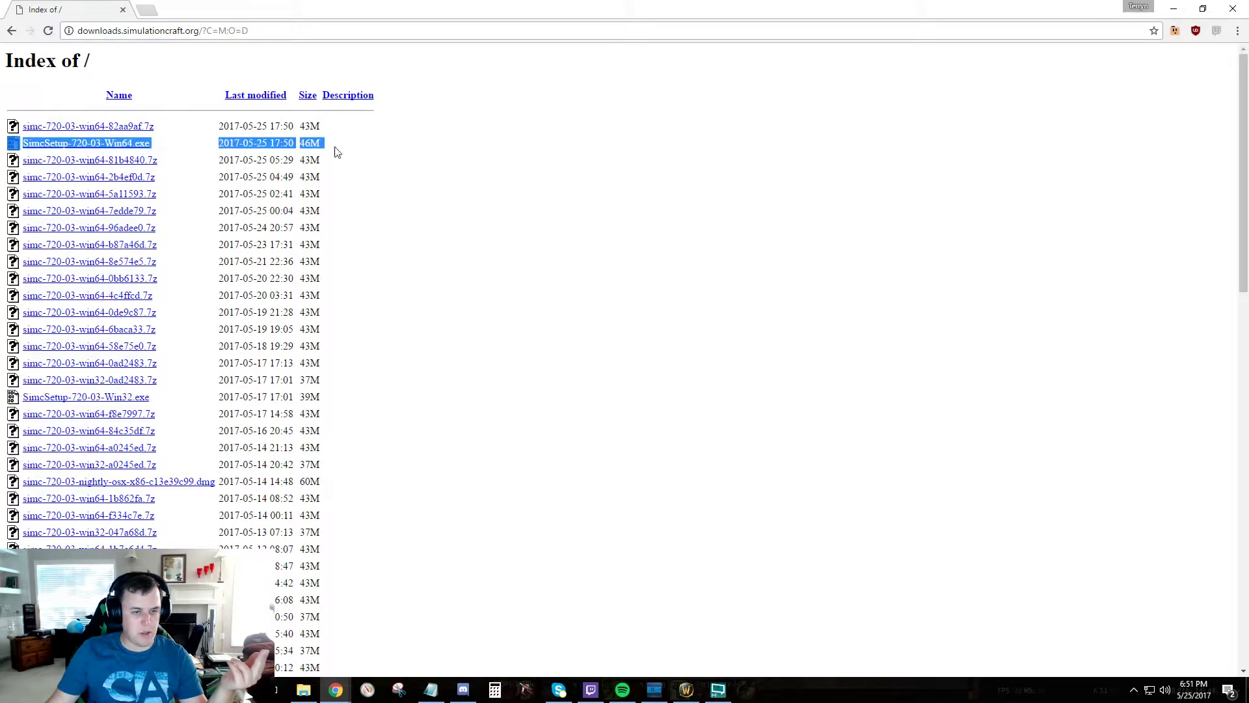
{"action": "triple_click", "coordinate": [339, 398]}
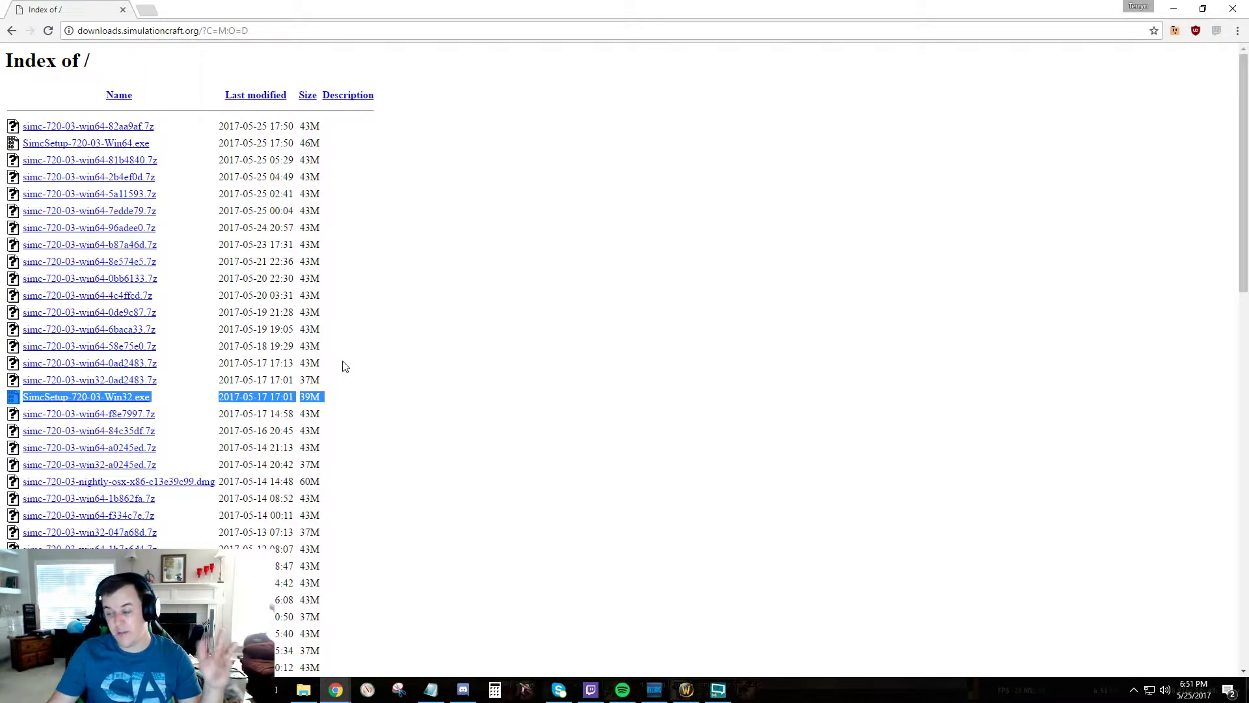
{"action": "left_click", "coordinate": [346, 331]}
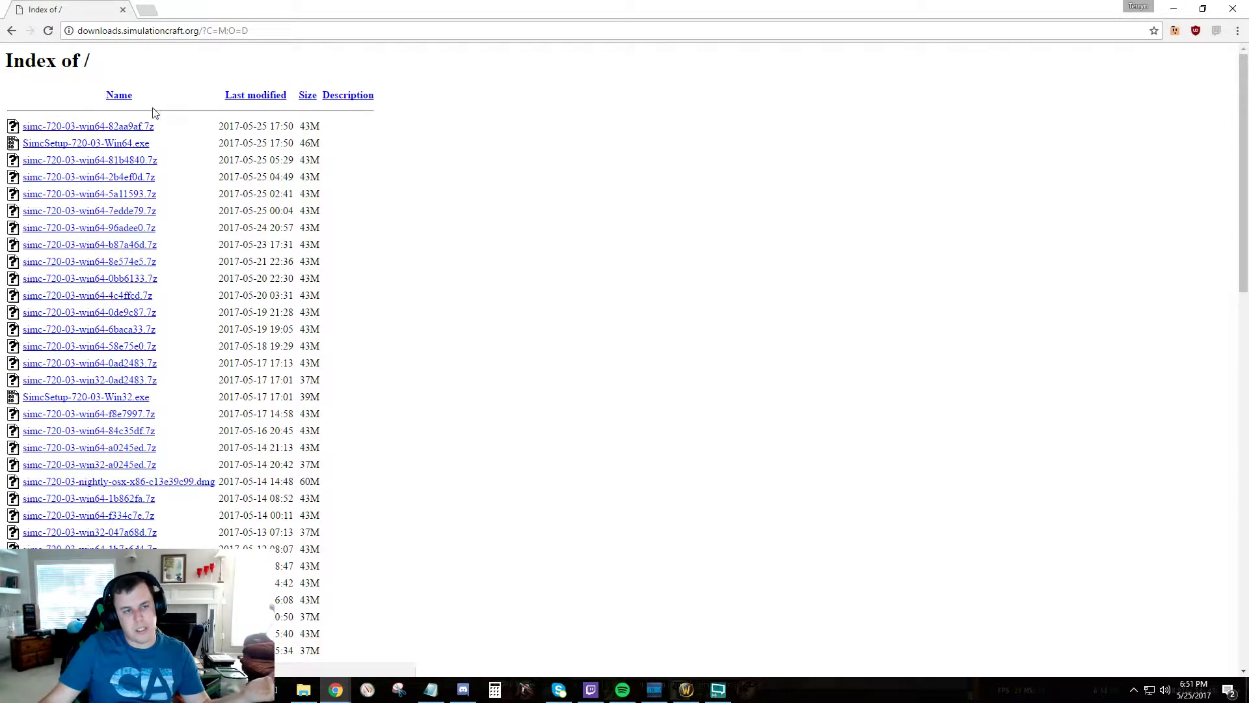
Step: Download the newest SimcSetup-720-03-Win64.exe installer and run it from the security warning
{"action": "left_click_drag", "start_coordinate": [8, 126], "coordinate": [324, 126]}
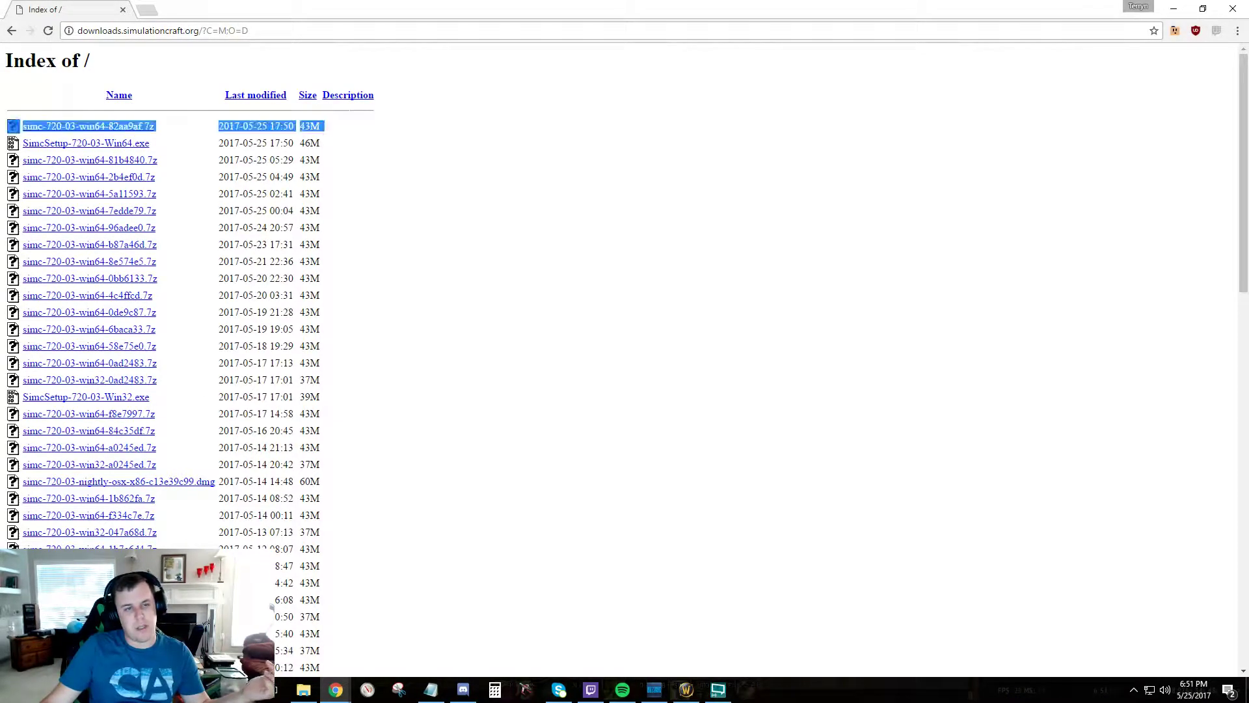
{"action": "left_click", "coordinate": [354, 119]}
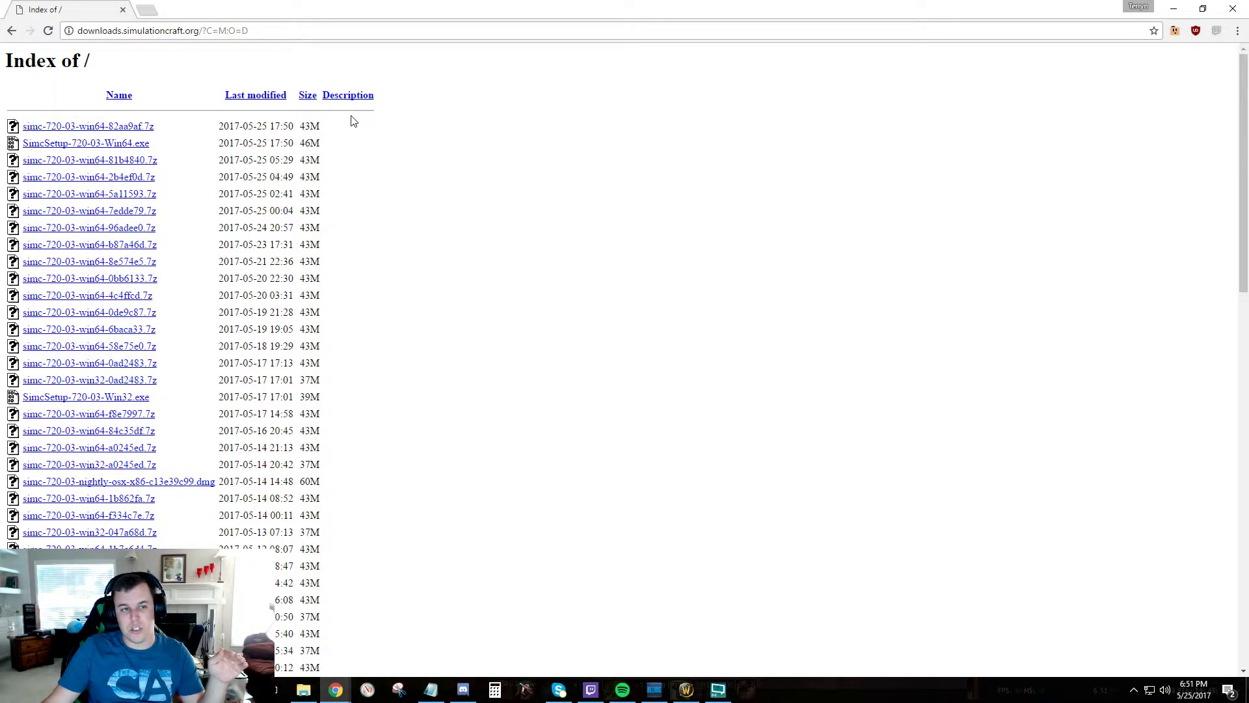
{"action": "left_click_drag", "start_coordinate": [351, 126], "coordinate": [341, 134]}
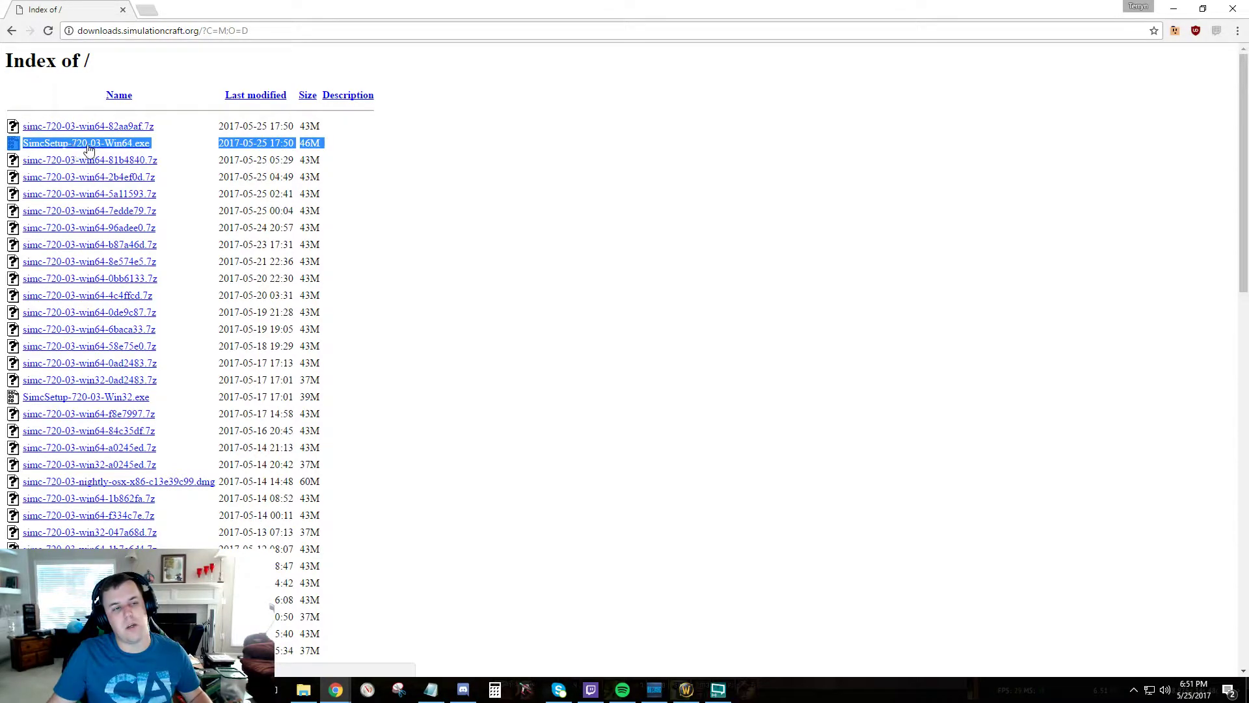
{"action": "left_click", "coordinate": [133, 144]}
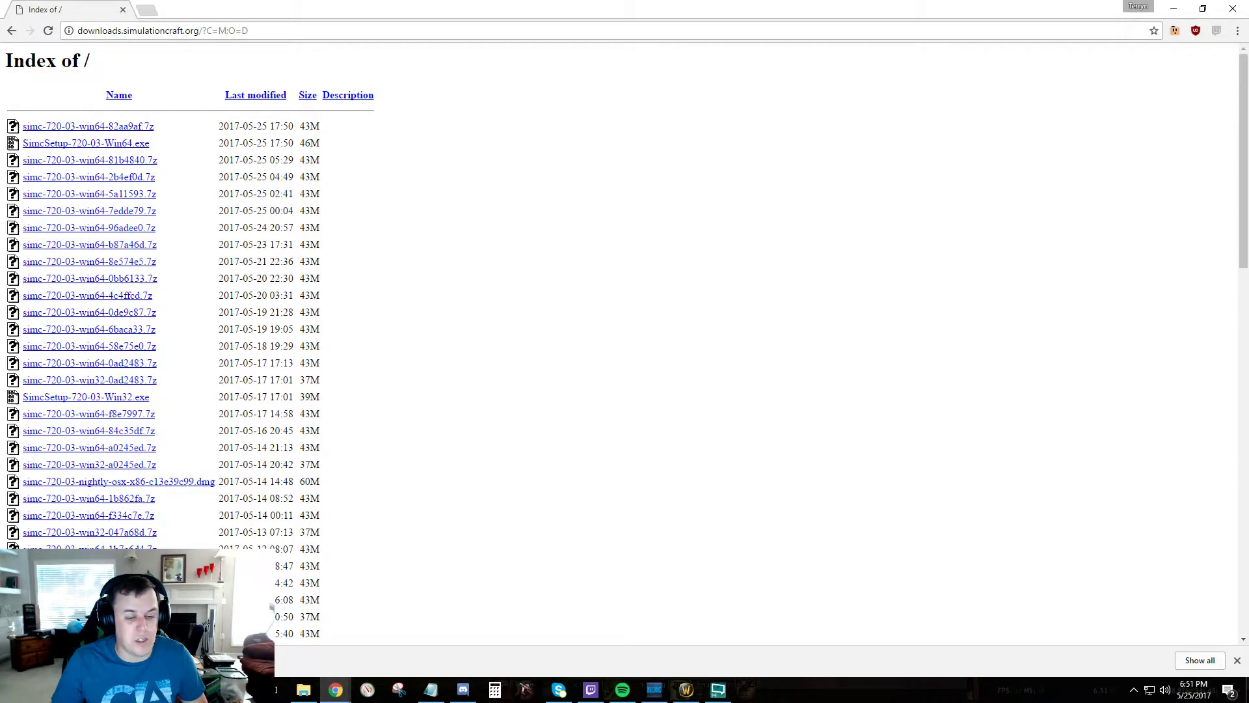
{"action": "left_click", "coordinate": [670, 358]}
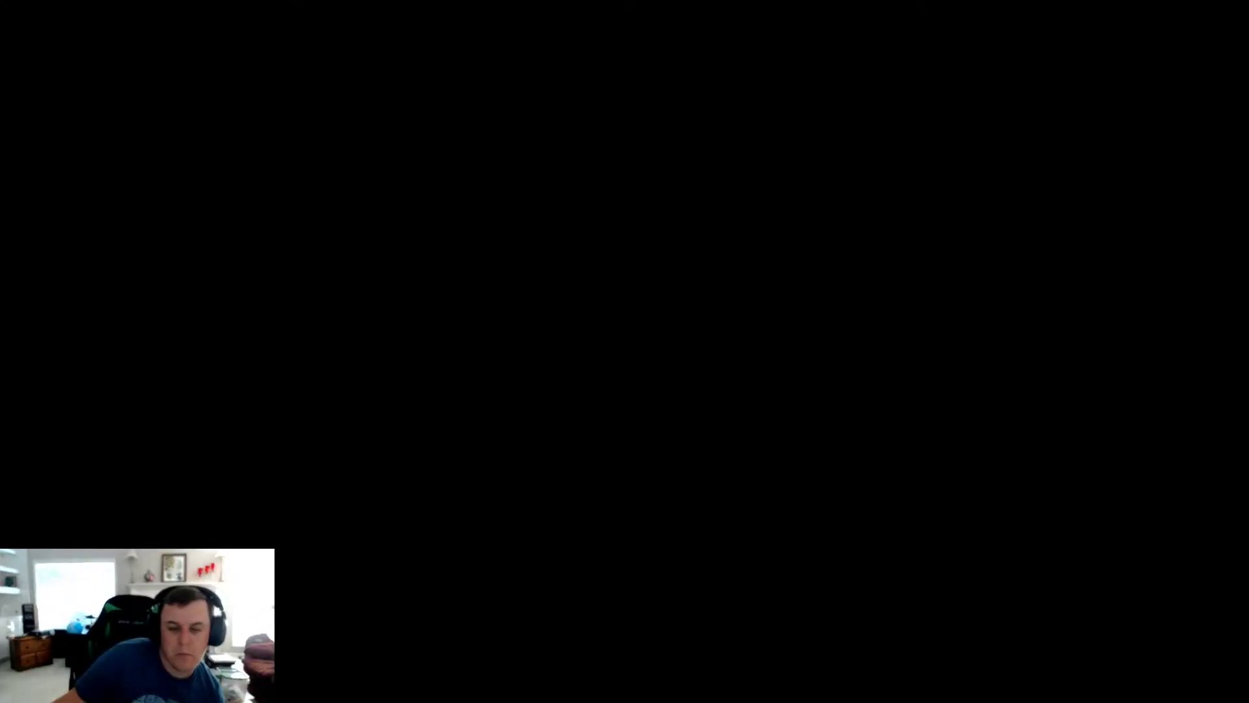
Step: Approve the installer's permission prompt and uninstall the older SimulationCraft version
{"action": "left_click", "coordinate": [576, 432]}
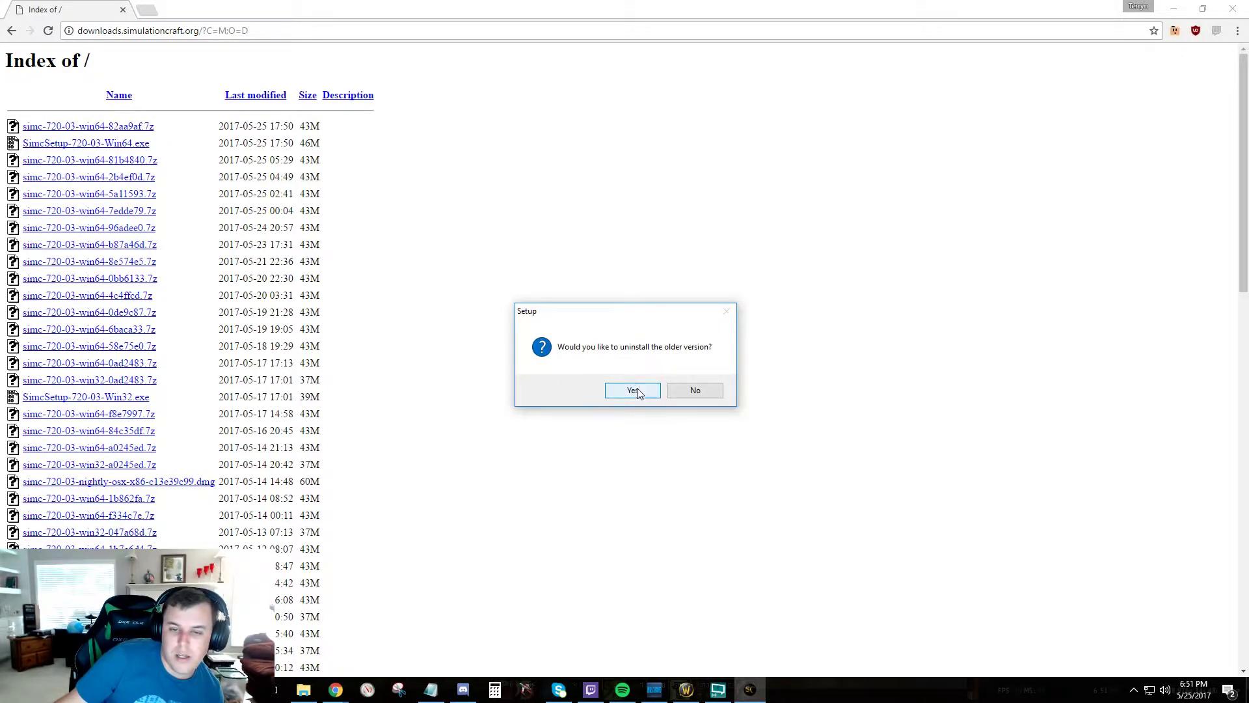
{"action": "left_click", "coordinate": [637, 390]}
{"action": "left_click", "coordinate": [750, 689]}
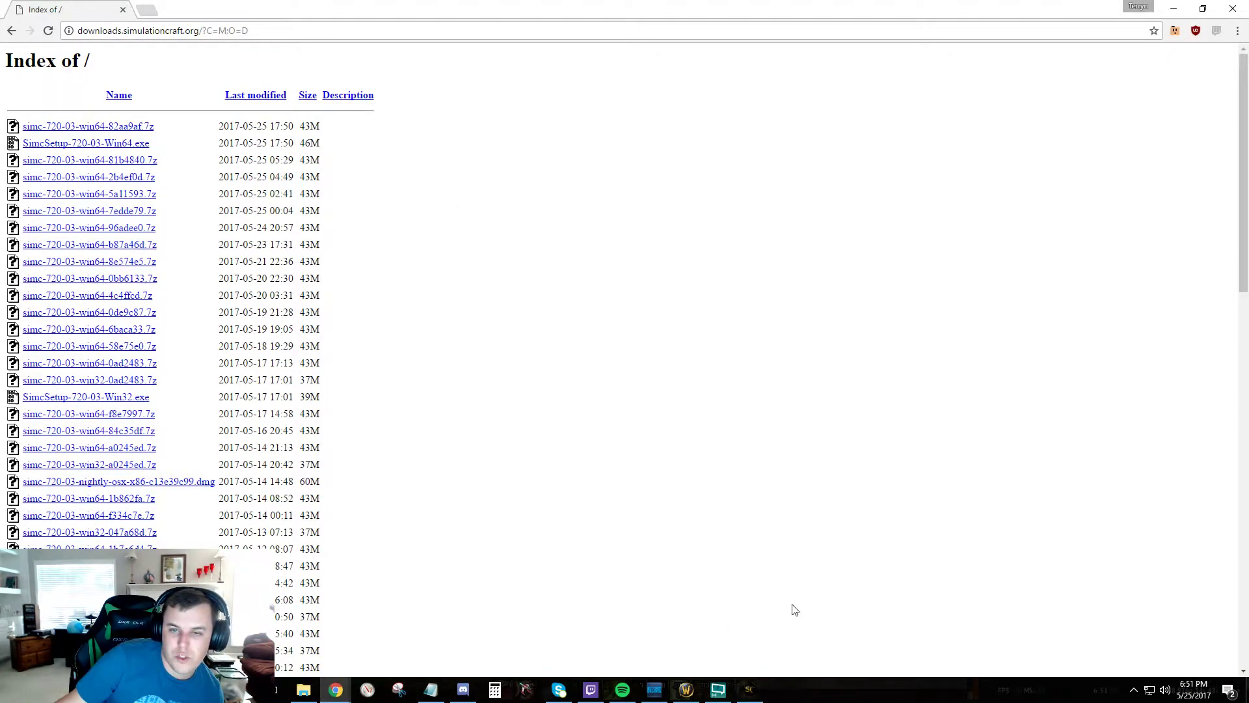
{"action": "left_click", "coordinate": [752, 688]}
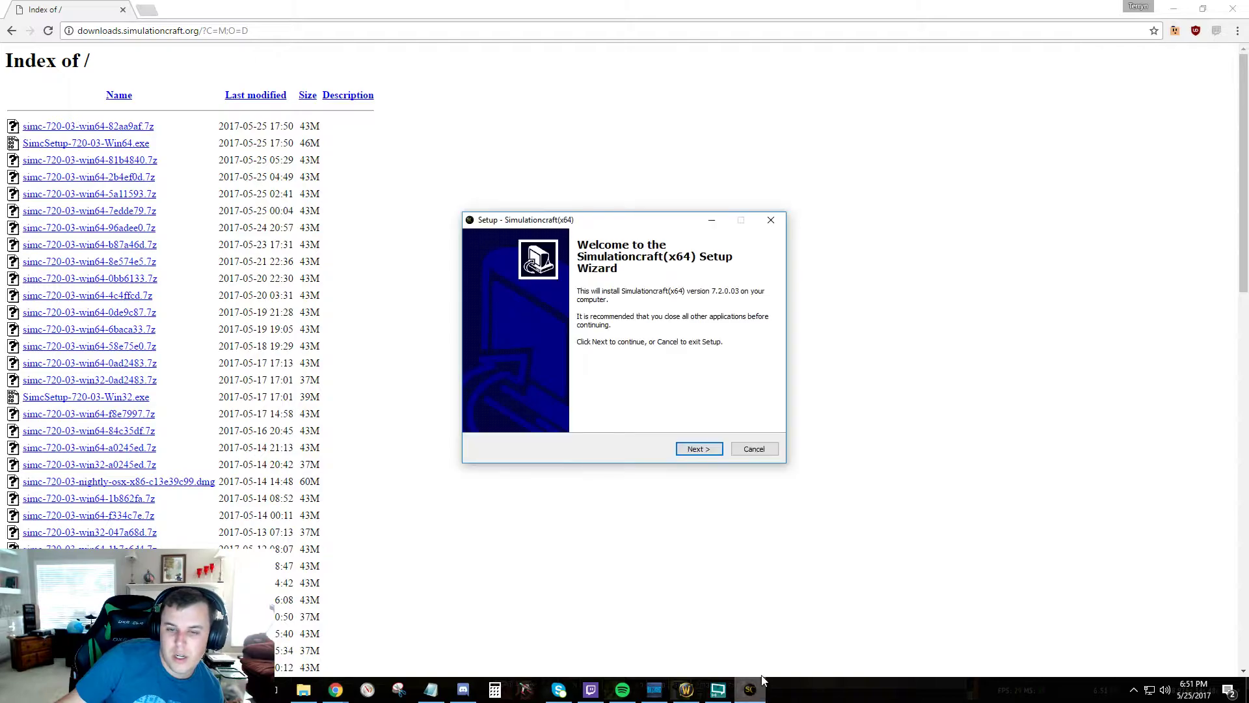
Step: Keep the default location and Start Menu folder, skip the desktop icon, and install
{"action": "left_click", "coordinate": [702, 450]}
{"action": "left_click", "coordinate": [700, 450]}
{"action": "left_click", "coordinate": [699, 449]}
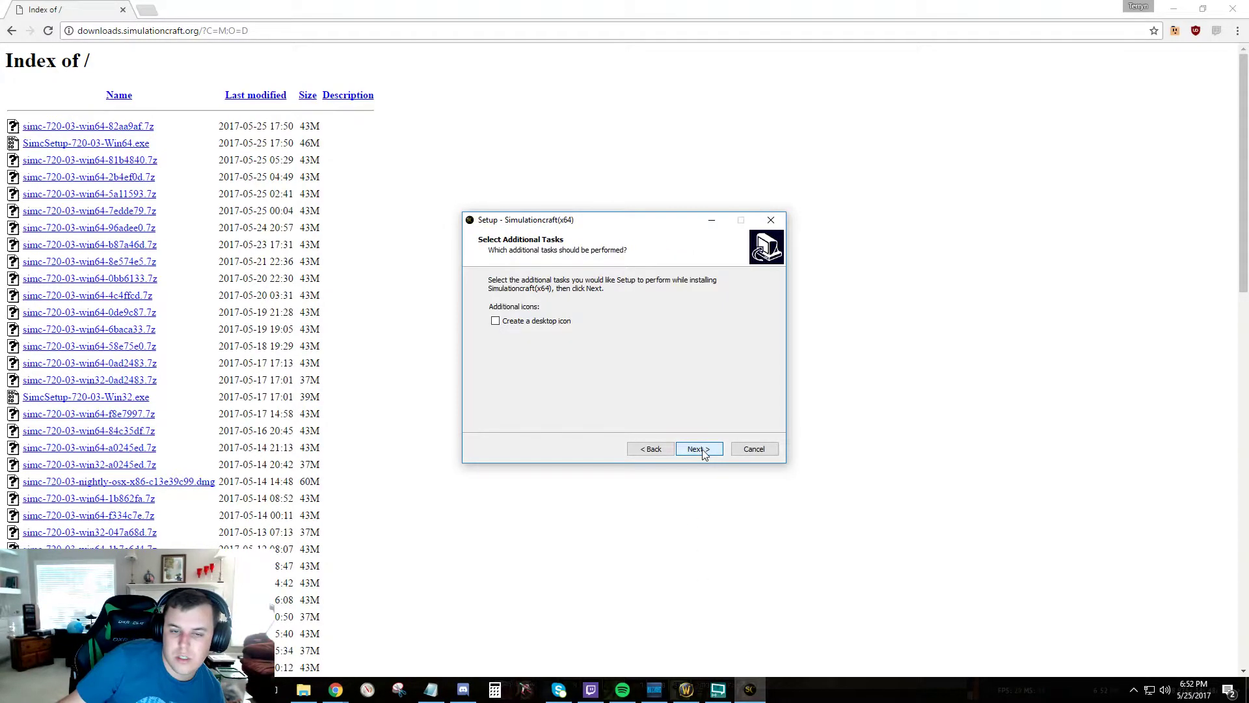
{"action": "left_click", "coordinate": [699, 450]}
{"action": "left_click", "coordinate": [700, 451]}
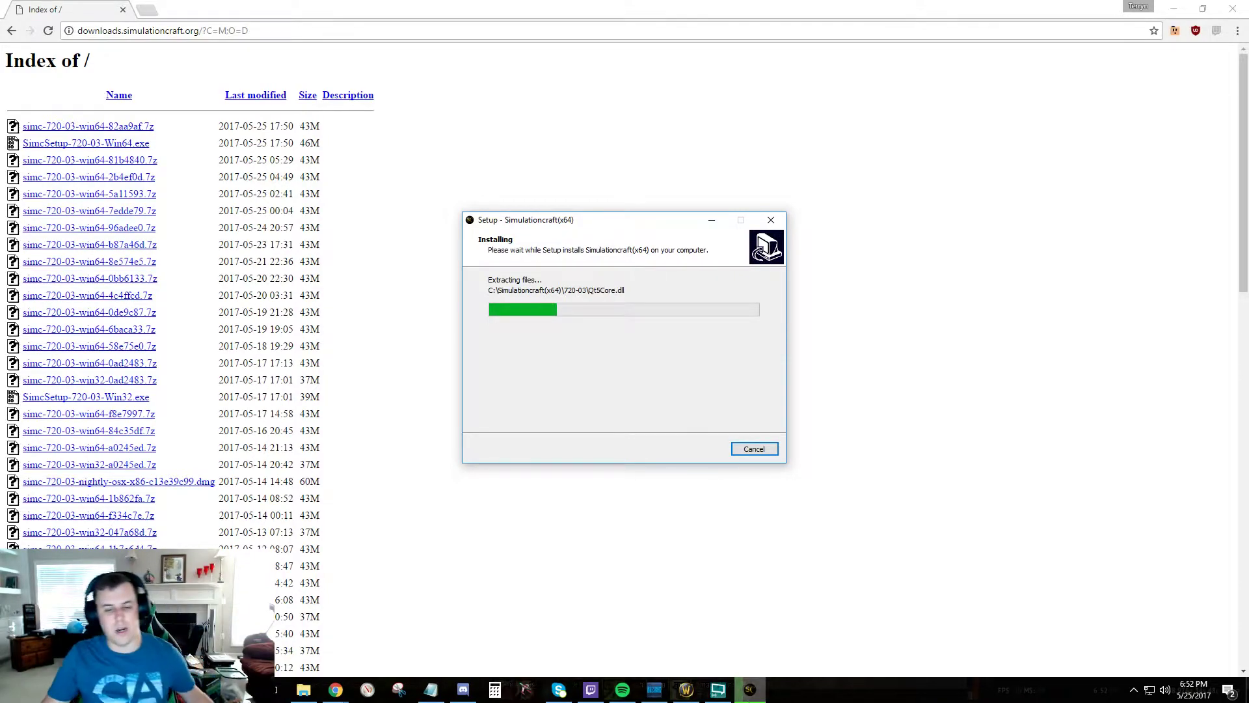
Step: Move the addon manager aside and finish setup with SimulationCraft 720-03 launching
{"action": "left_click", "coordinate": [646, 690]}
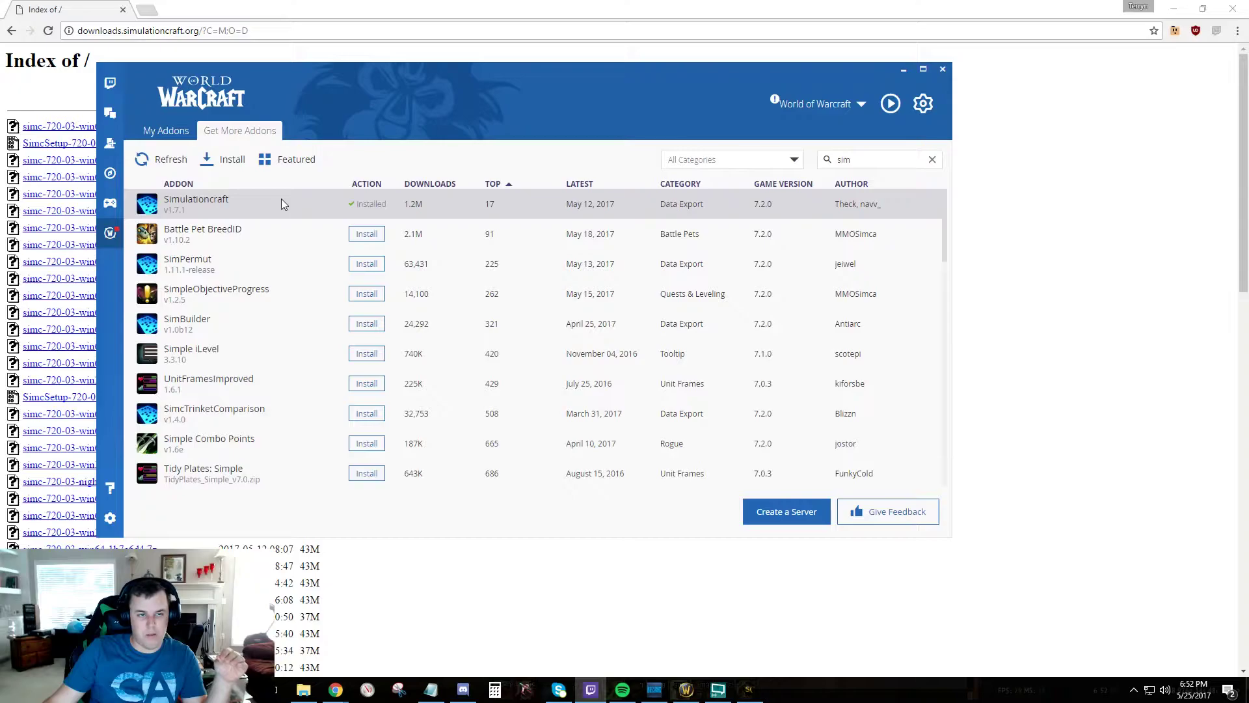
{"action": "left_click_drag", "start_coordinate": [631, 106], "coordinate": [709, 122]}
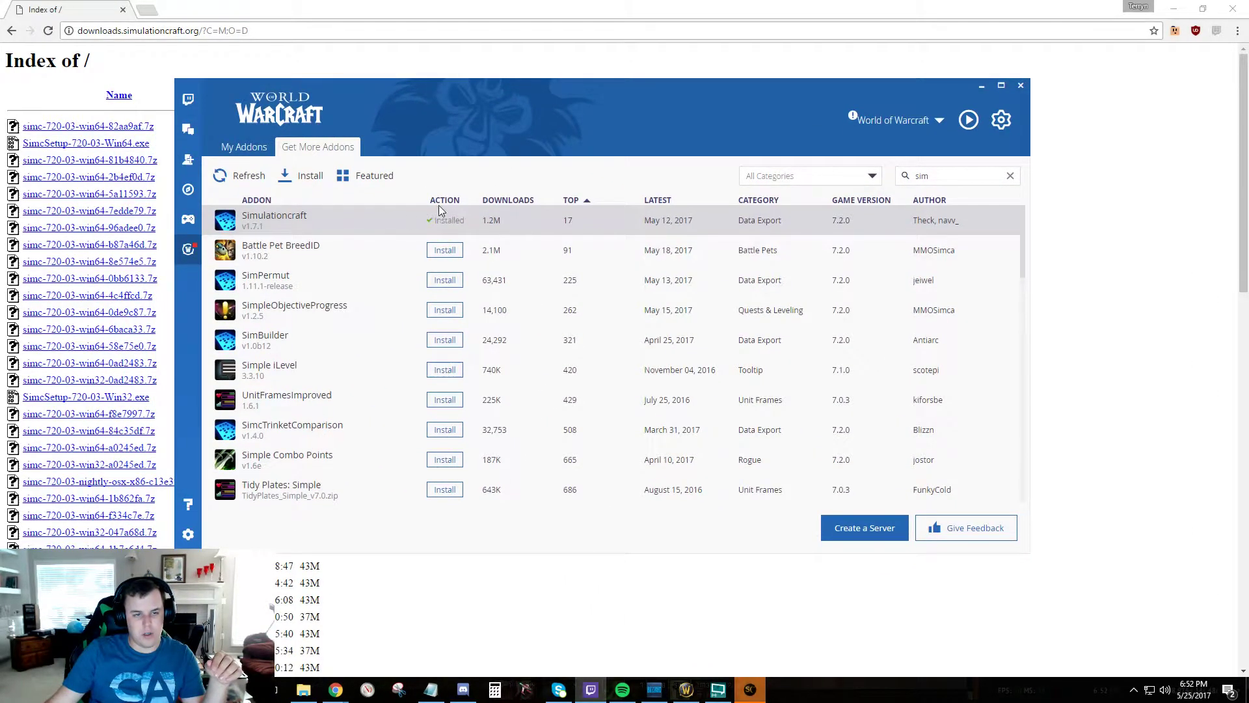
{"action": "left_click", "coordinate": [754, 688]}
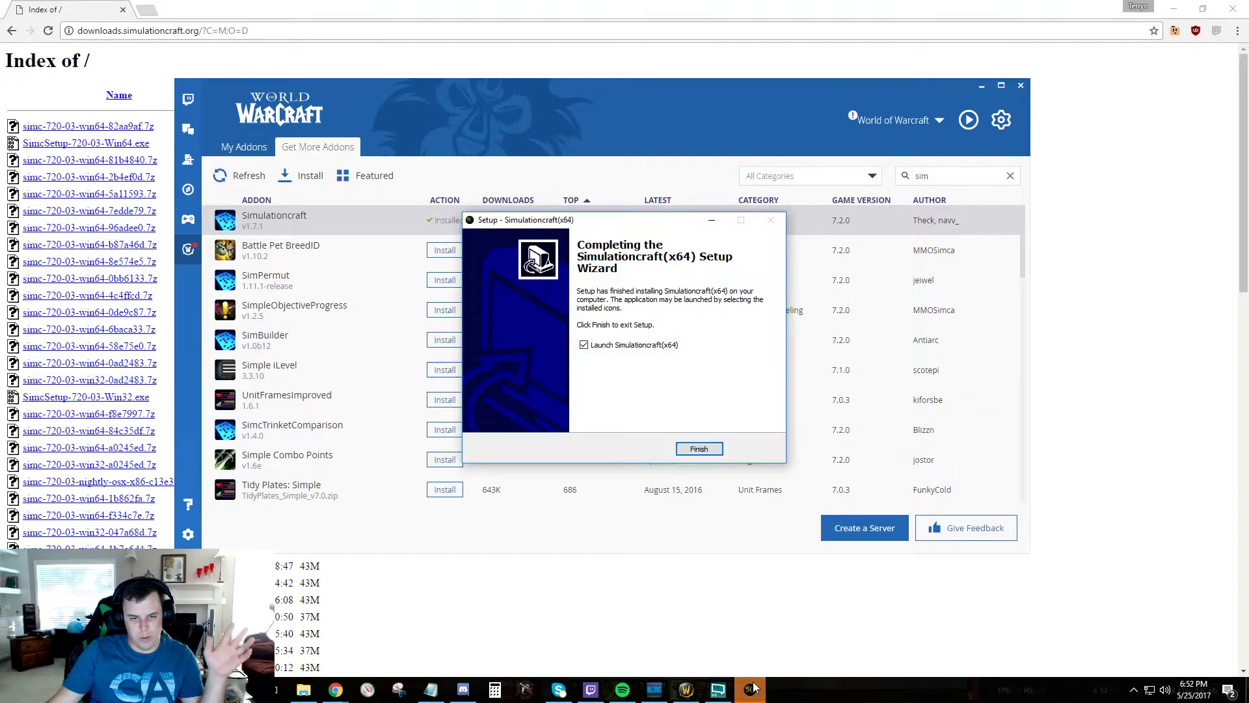
{"action": "left_click", "coordinate": [703, 447]}
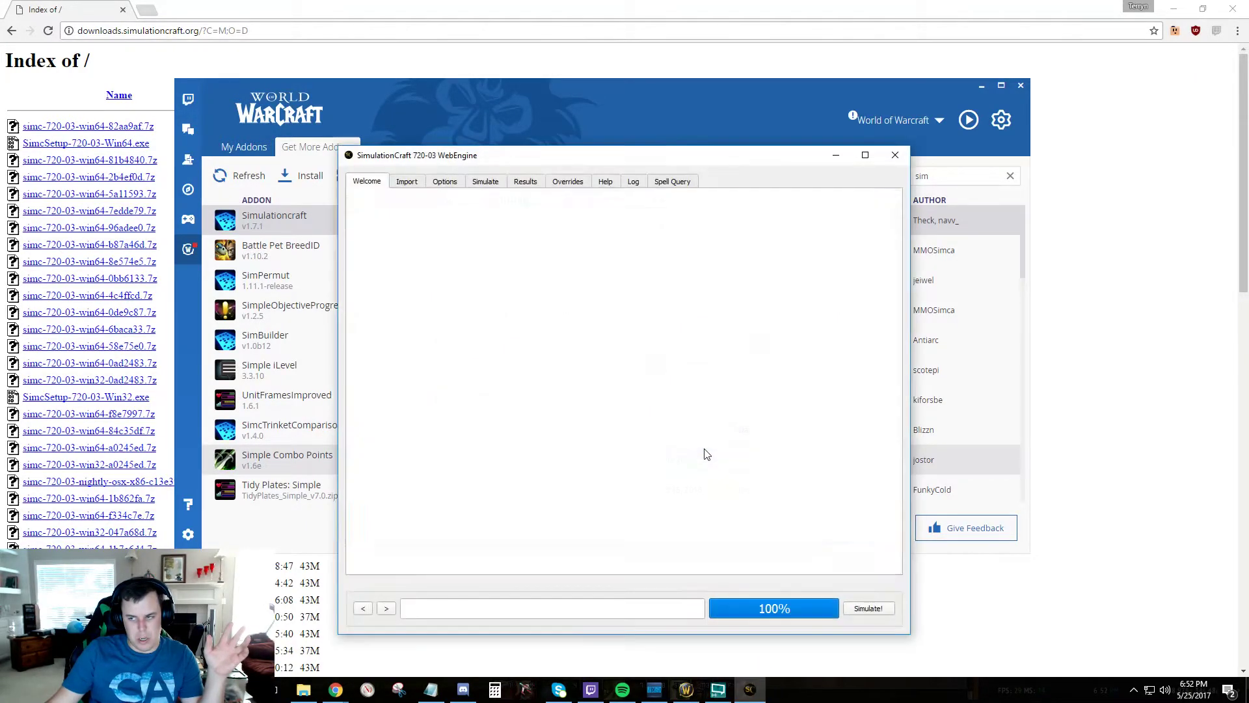
Step: Maximize the window and read through the saved affliction warlock script on the Simulate tab
{"action": "double_click", "coordinate": [796, 155]}
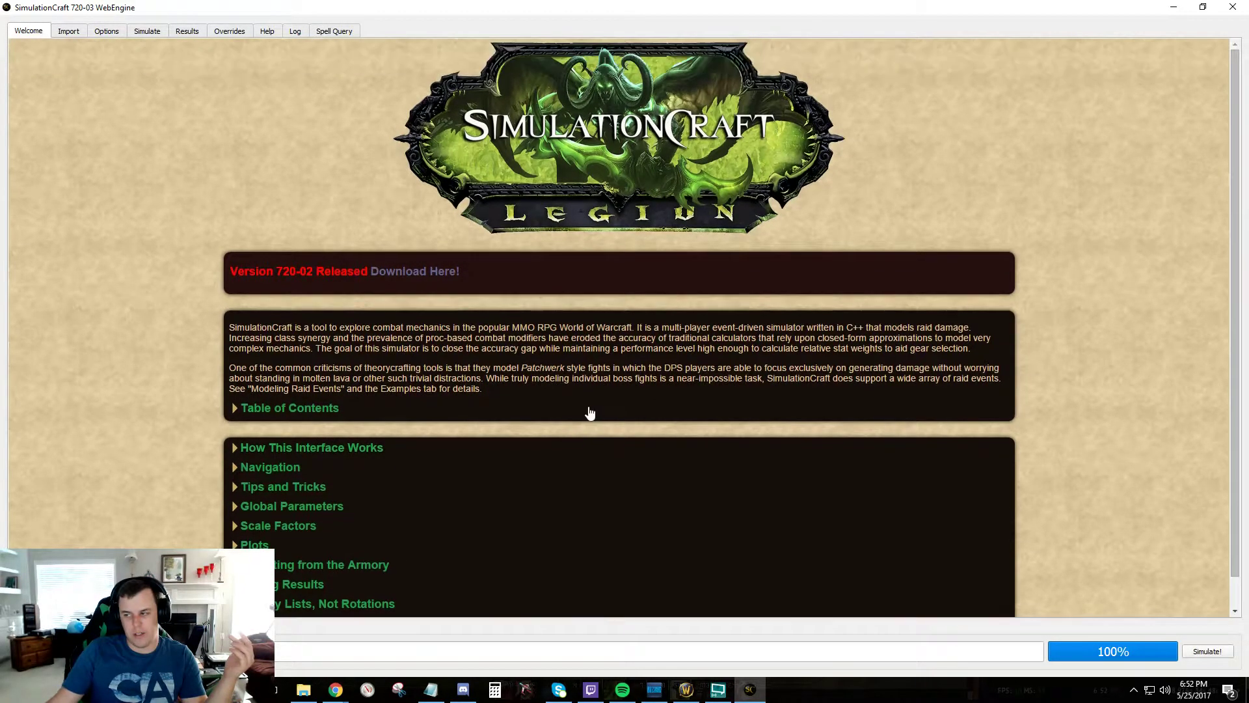
{"action": "left_click", "coordinate": [147, 31]}
{"action": "left_click_drag", "start_coordinate": [13, 123], "coordinate": [629, 458]}
{"action": "left_click", "coordinate": [76, 119]}
{"action": "scroll", "coordinate": [629, 441], "scroll_direction": "down", "scroll_amount": 10}
{"action": "scroll", "coordinate": [628, 442], "scroll_direction": "up", "scroll_amount": 10}
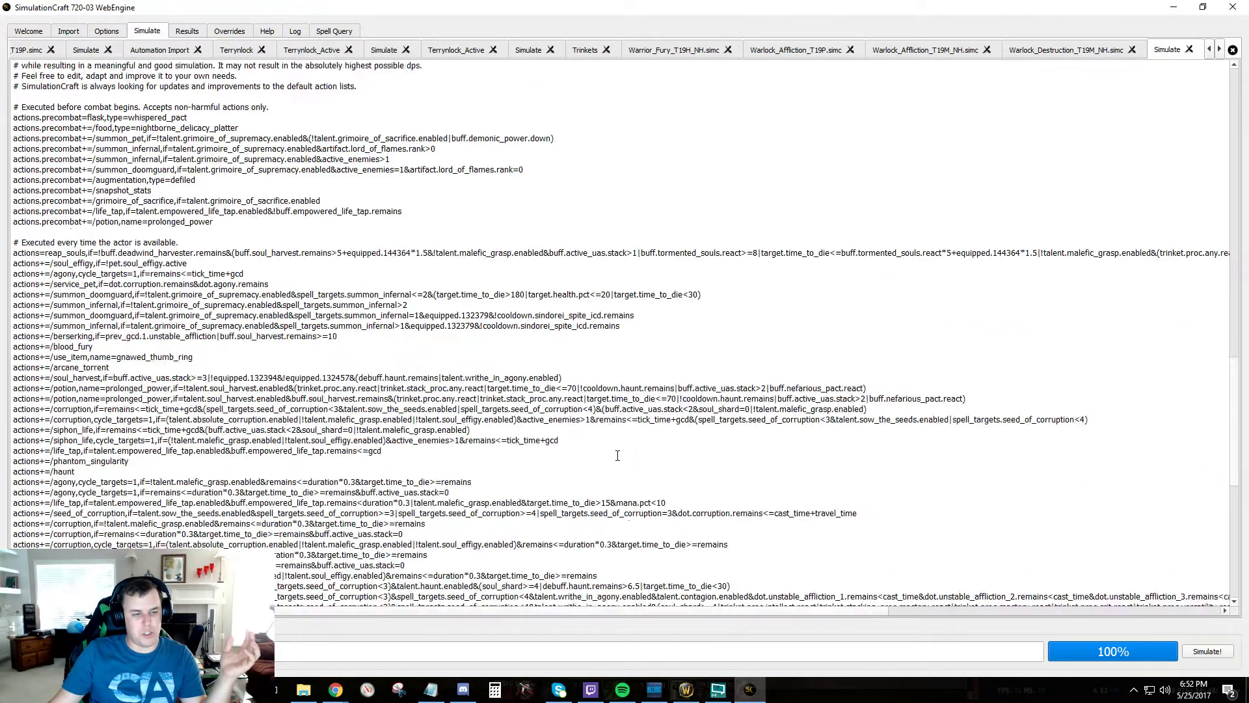
{"action": "scroll", "coordinate": [628, 441], "scroll_direction": "down", "scroll_amount": 15}
{"action": "left_click_drag", "start_coordinate": [657, 362], "coordinate": [579, 97]}
{"action": "left_click", "coordinate": [456, 117]}
Step: Glance at the Results page, scroll the profile script again, then return to Welcome
{"action": "left_click", "coordinate": [187, 33]}
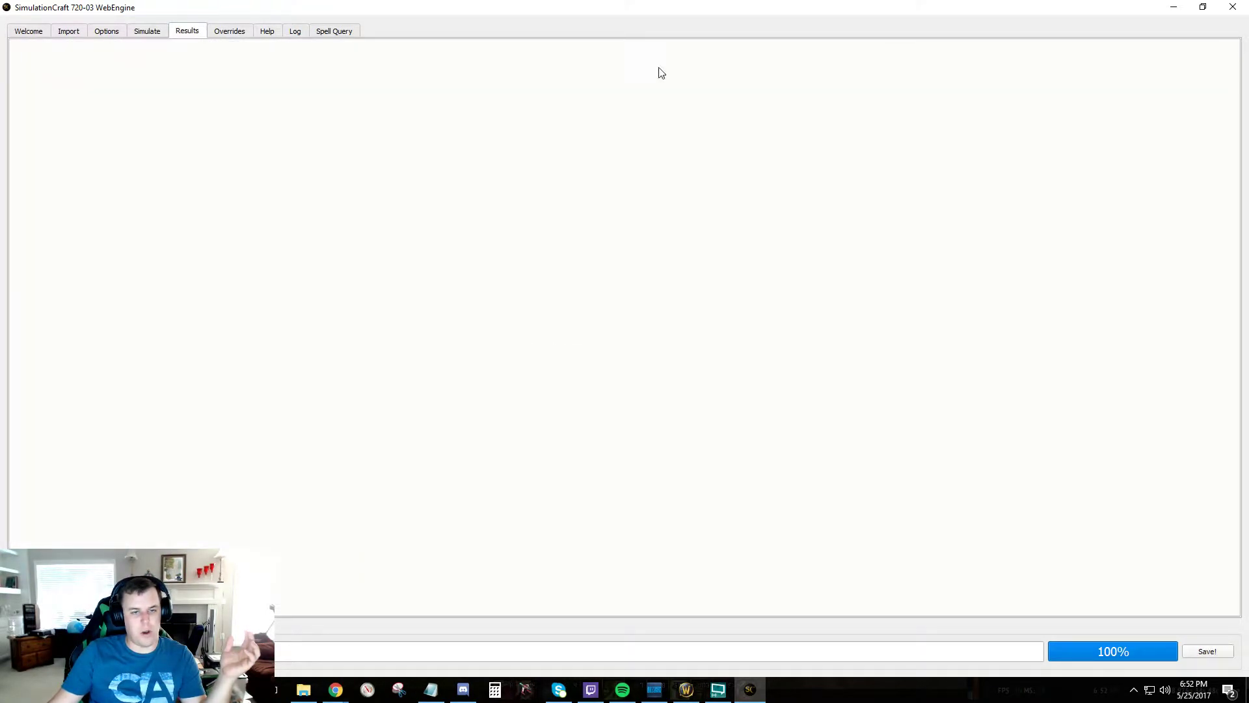
{"action": "left_click", "coordinate": [149, 32]}
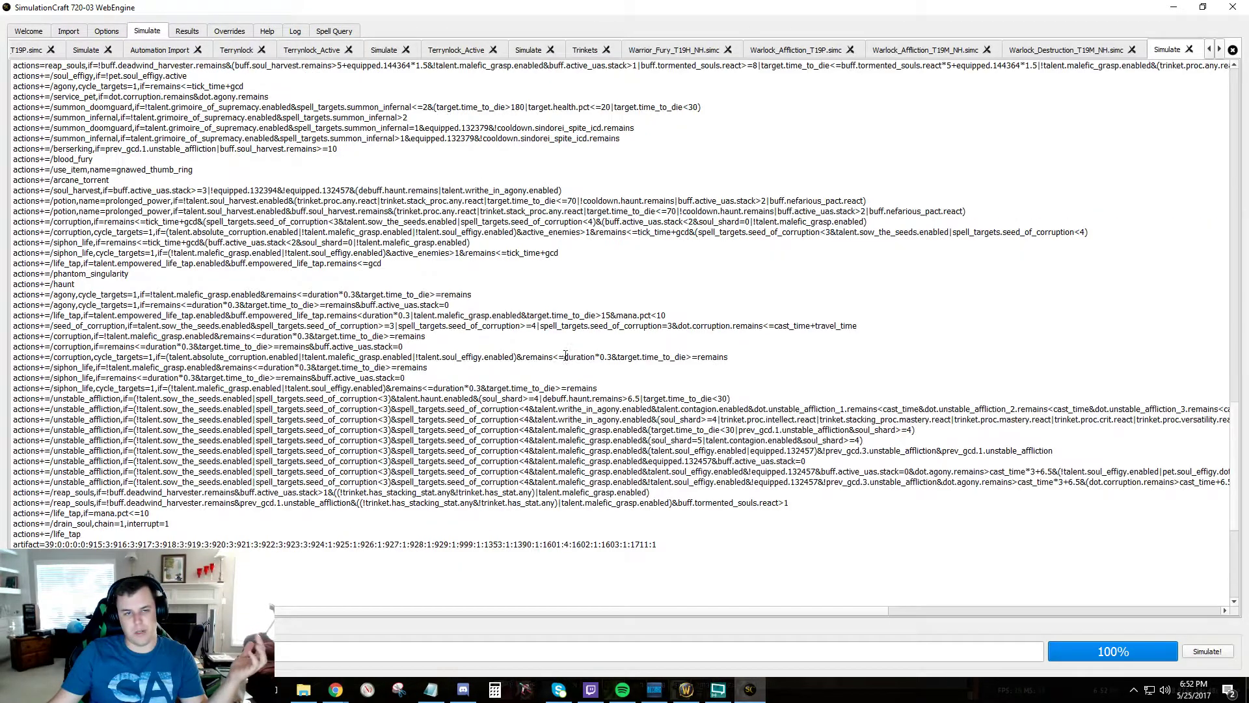
{"action": "scroll", "coordinate": [571, 358], "scroll_direction": "down", "scroll_amount": 10}
{"action": "scroll", "coordinate": [571, 358], "scroll_direction": "up", "scroll_amount": 5}
{"action": "scroll", "coordinate": [576, 336], "scroll_direction": "up", "scroll_amount": 6}
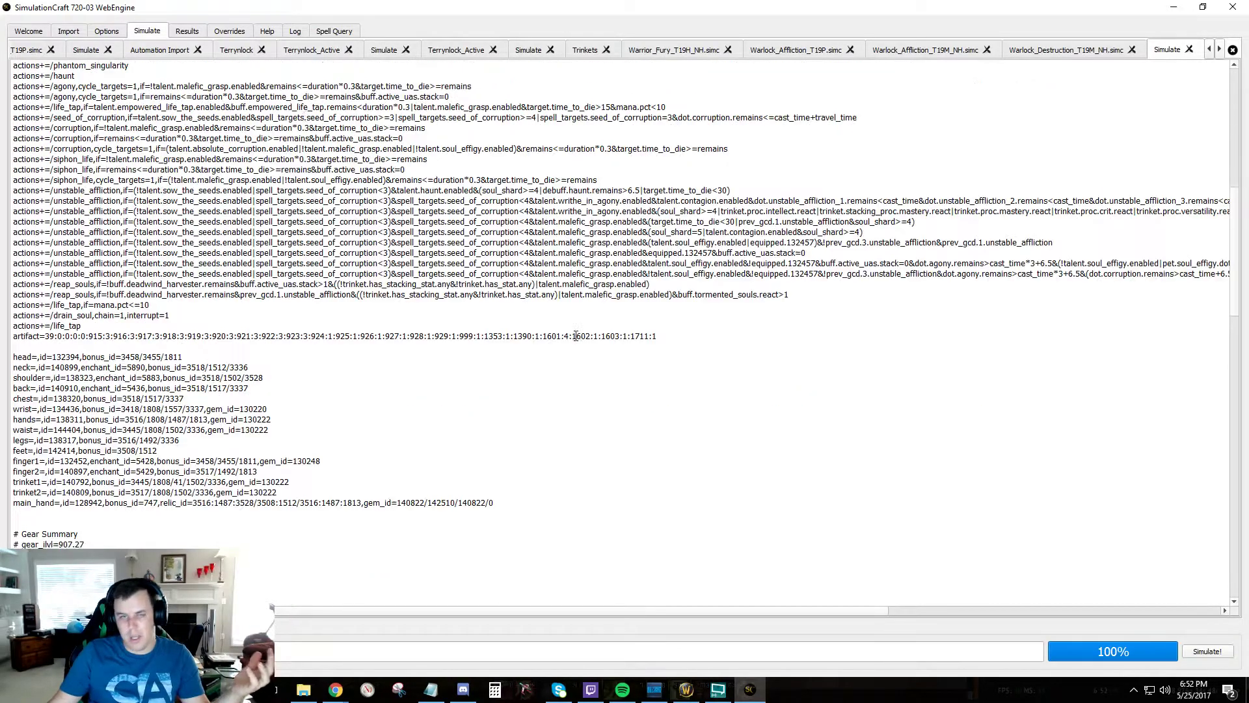
{"action": "scroll", "coordinate": [155, 73], "scroll_direction": "up", "scroll_amount": 15}
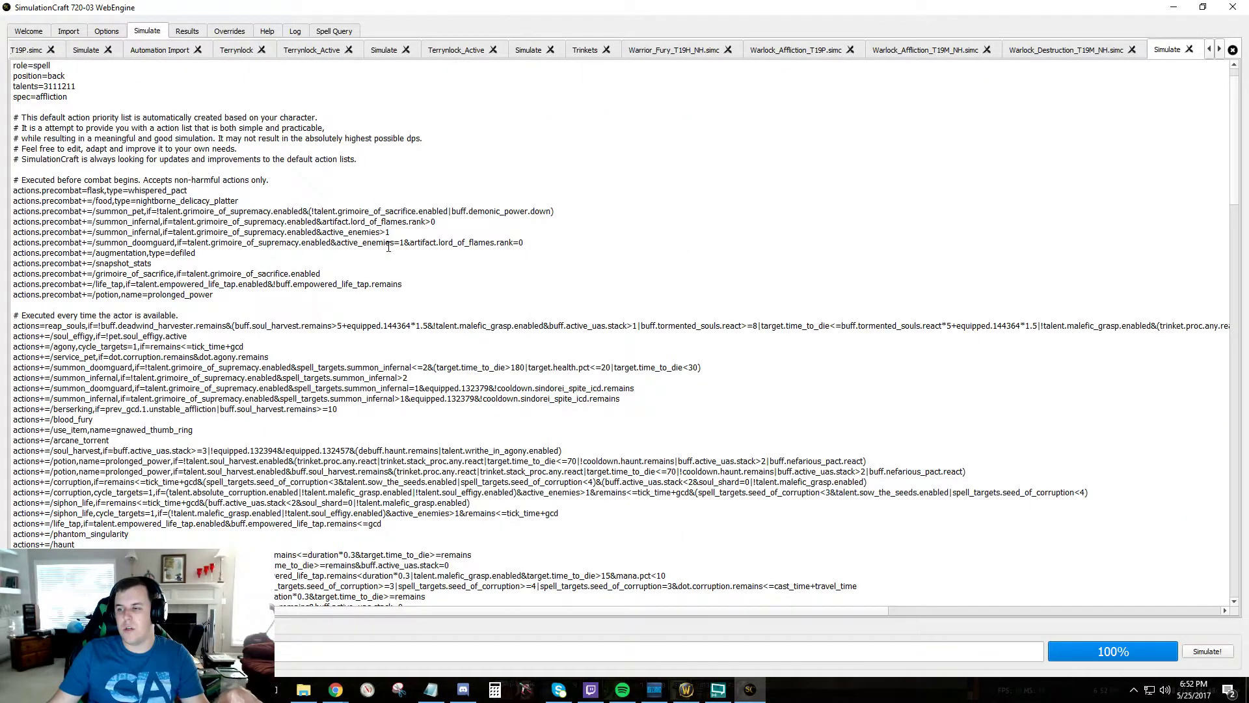
{"action": "left_click", "coordinate": [34, 32]}
Step: Browse the Import, Options, Simulate and Results tabs, scrolling through the global options
{"action": "left_click", "coordinate": [67, 32]}
{"action": "left_click", "coordinate": [107, 33]}
{"action": "left_click", "coordinate": [136, 32]}
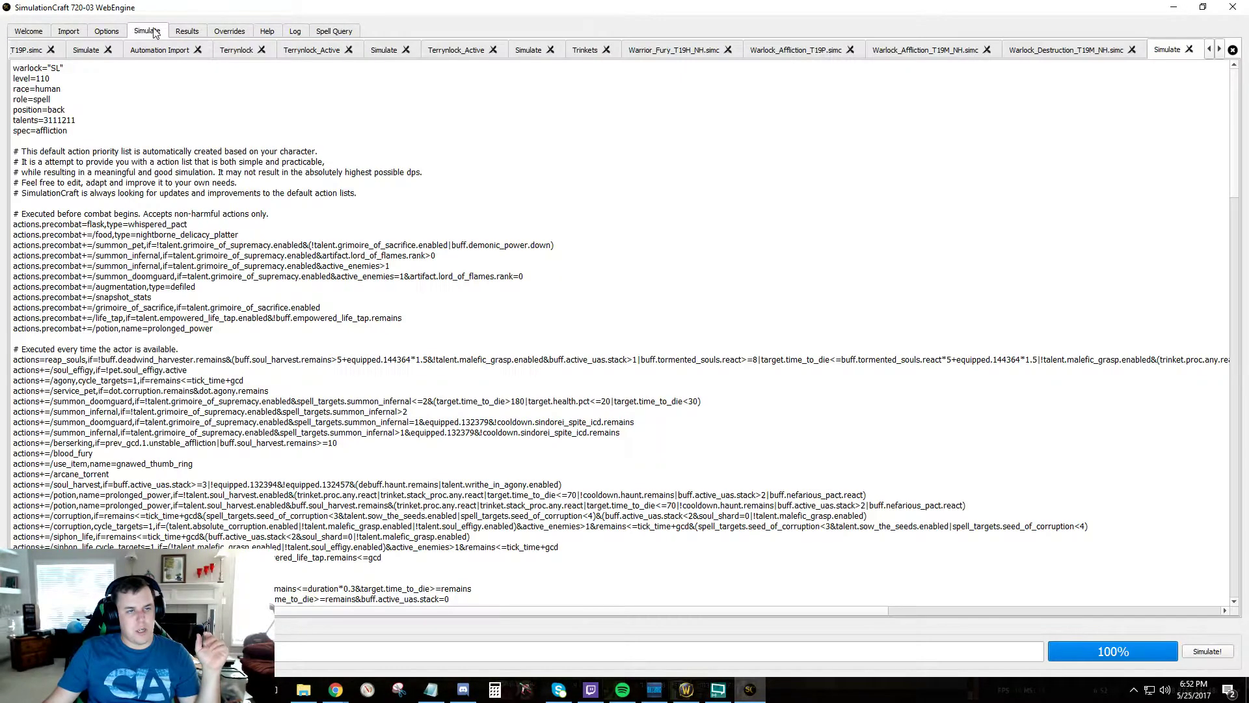
{"action": "scroll", "coordinate": [156, 33], "scroll_direction": "up", "scroll_amount": 1}
{"action": "left_click", "coordinate": [182, 34]}
{"action": "left_click", "coordinate": [156, 34]}
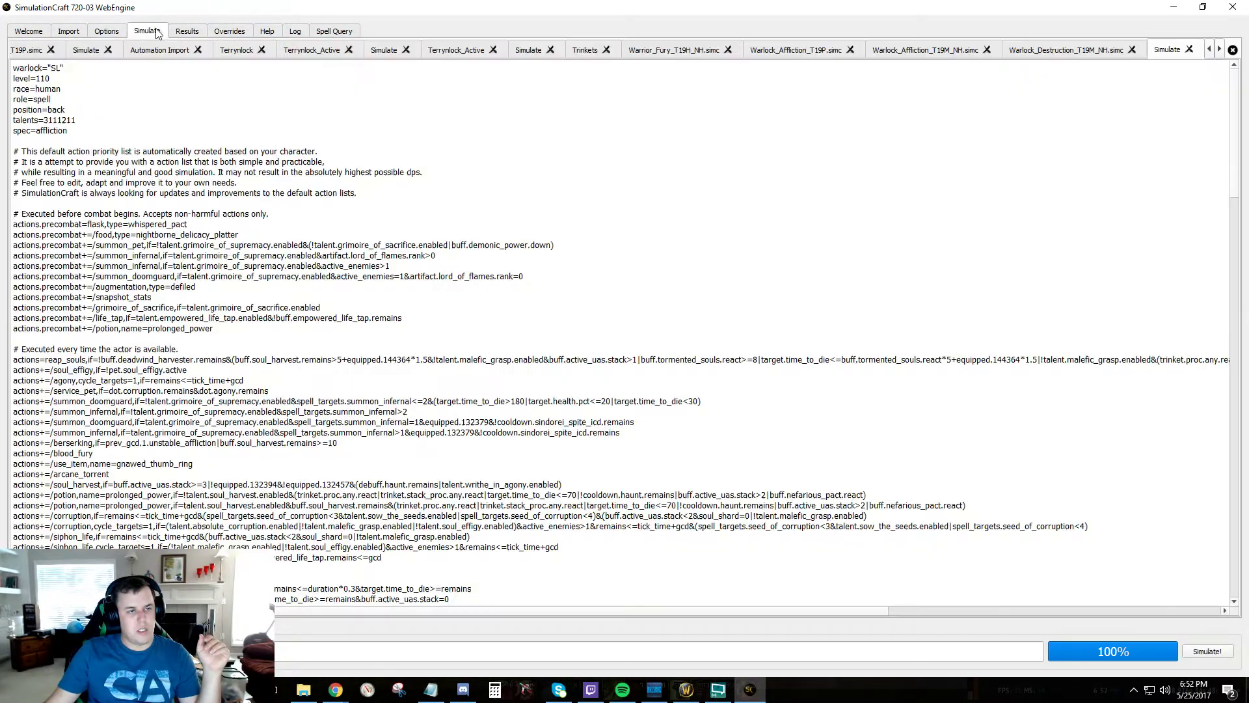
{"action": "left_click", "coordinate": [111, 32]}
{"action": "scroll", "coordinate": [110, 33], "scroll_direction": "down", "scroll_amount": 2}
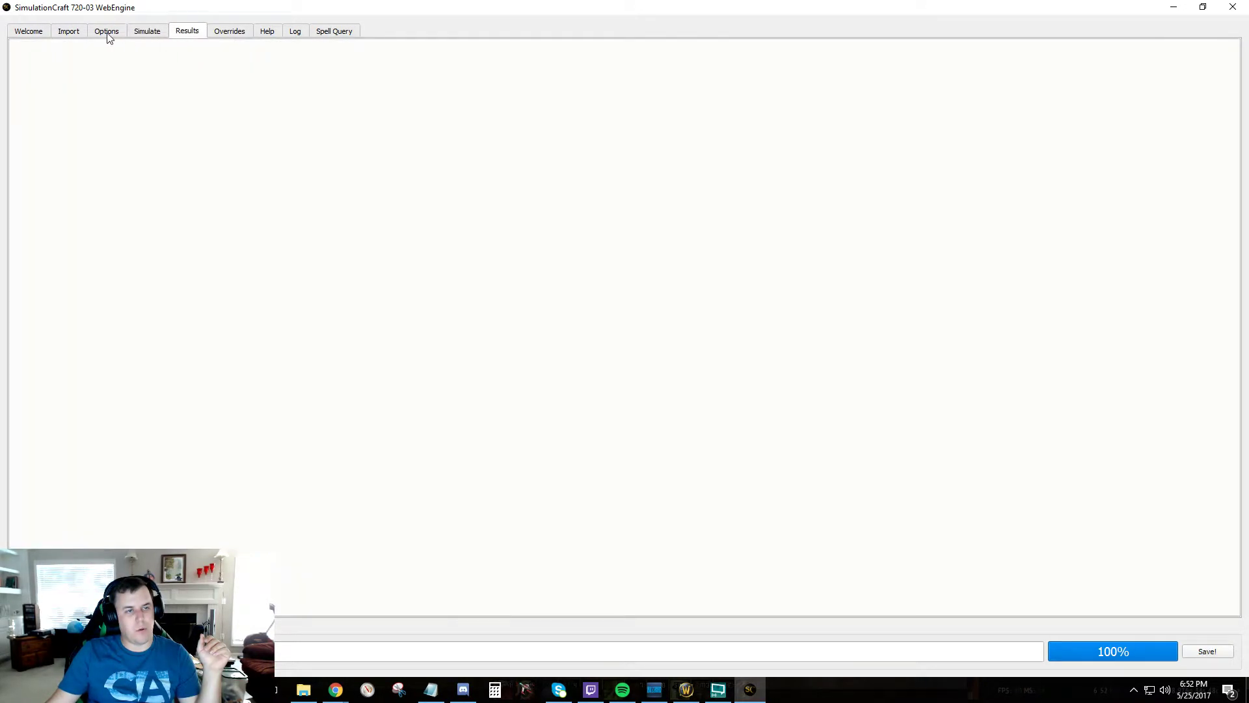
{"action": "scroll", "coordinate": [111, 32], "scroll_direction": "up", "scroll_amount": 3}
{"action": "scroll", "coordinate": [121, 33], "scroll_direction": "down", "scroll_amount": 3}
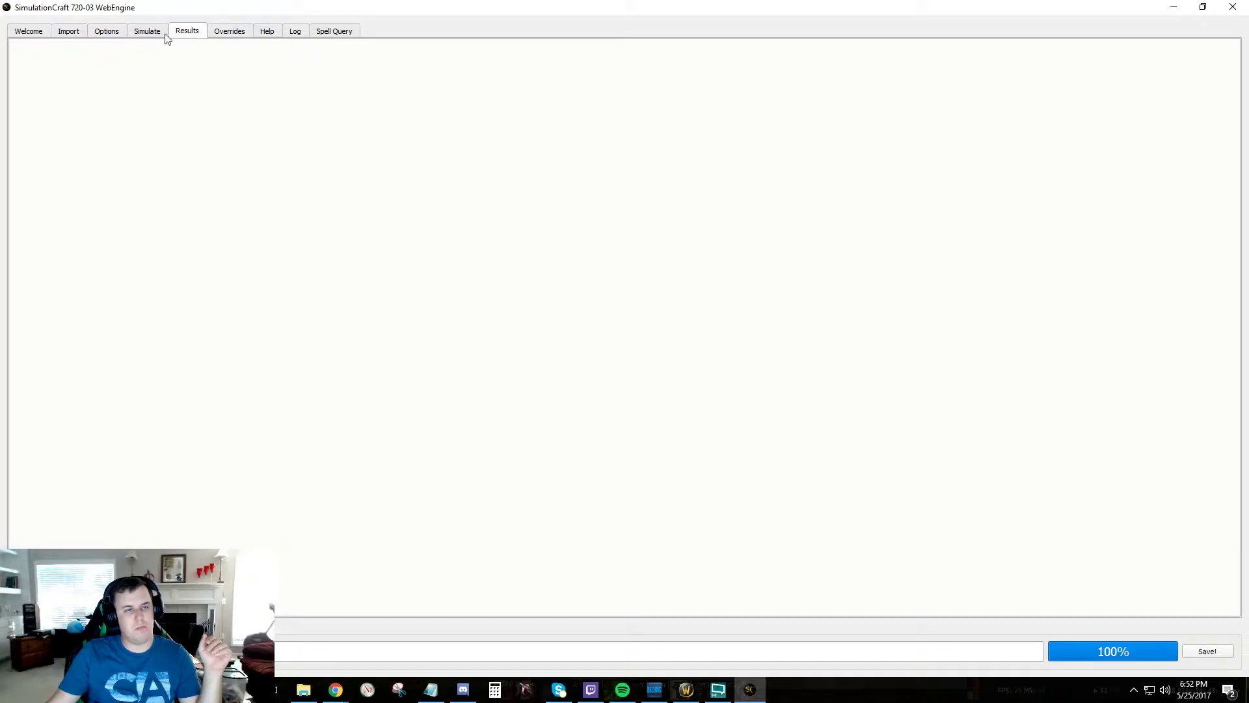
Step: Look over the Log, Help, Overrides and Spell Query pages, ending on Import
{"action": "left_click", "coordinate": [300, 33]}
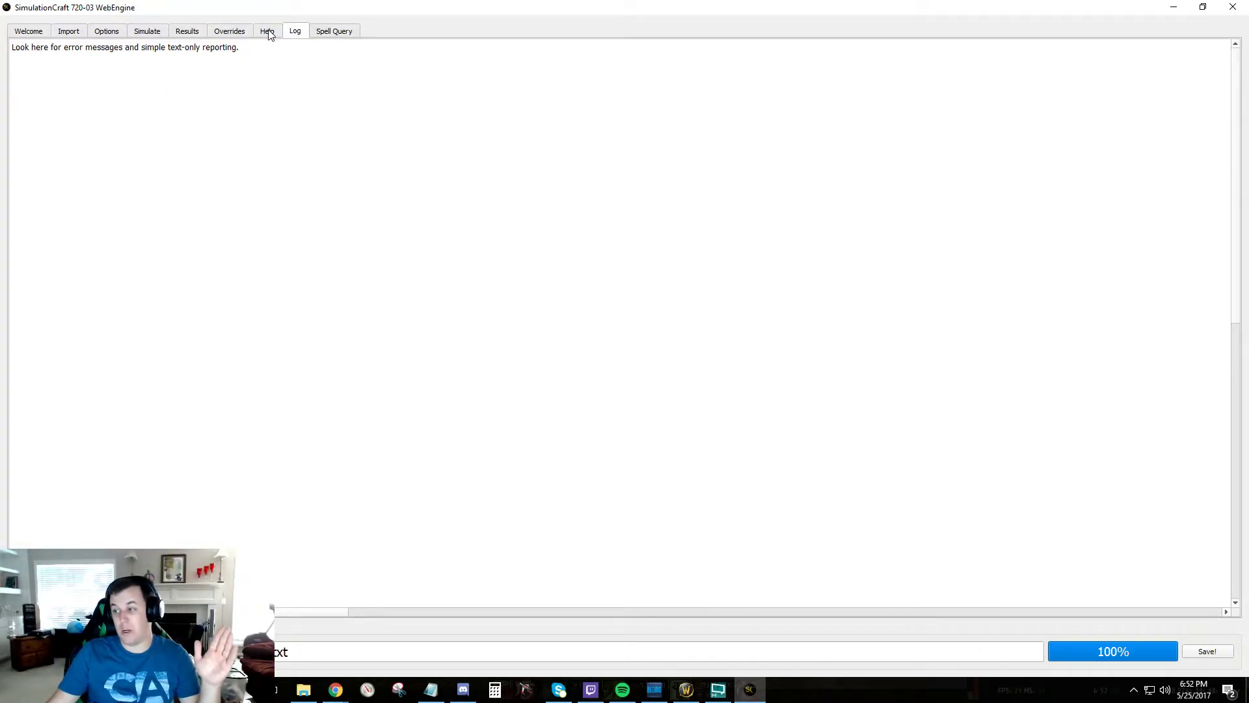
{"action": "left_click", "coordinate": [263, 33]}
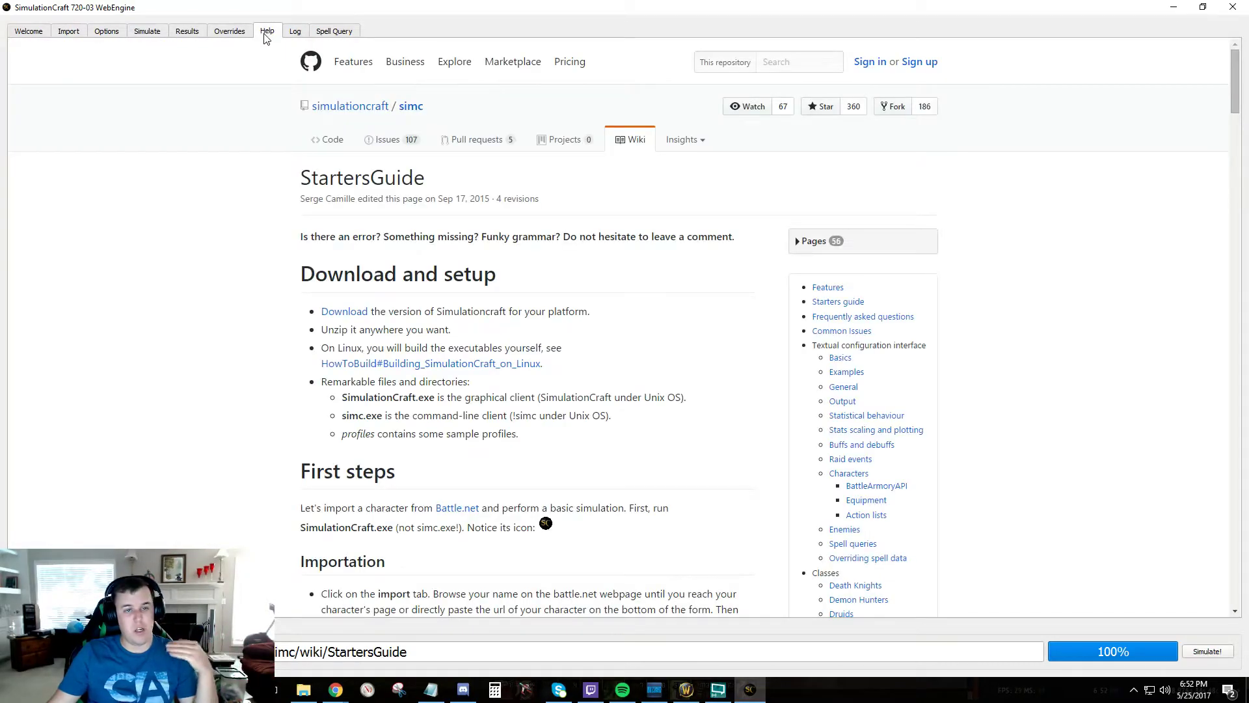
{"action": "left_click", "coordinate": [241, 31]}
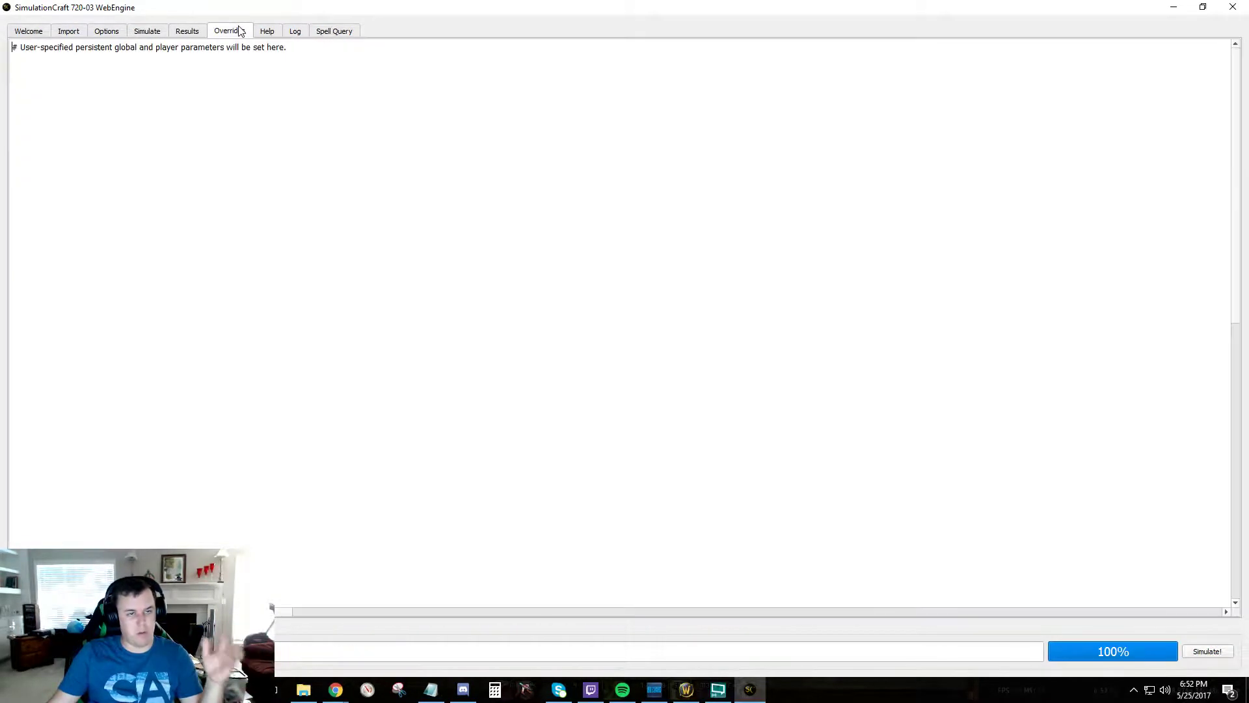
{"action": "left_click", "coordinate": [335, 31]}
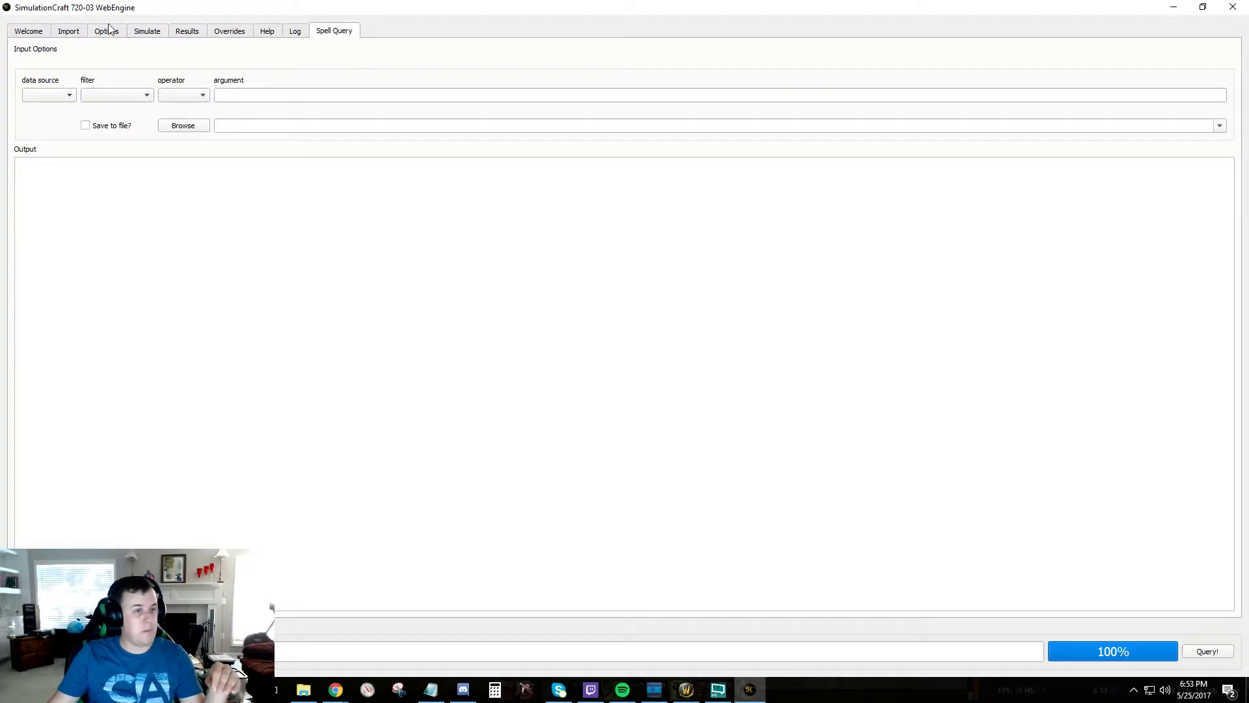
{"action": "left_click", "coordinate": [82, 31]}
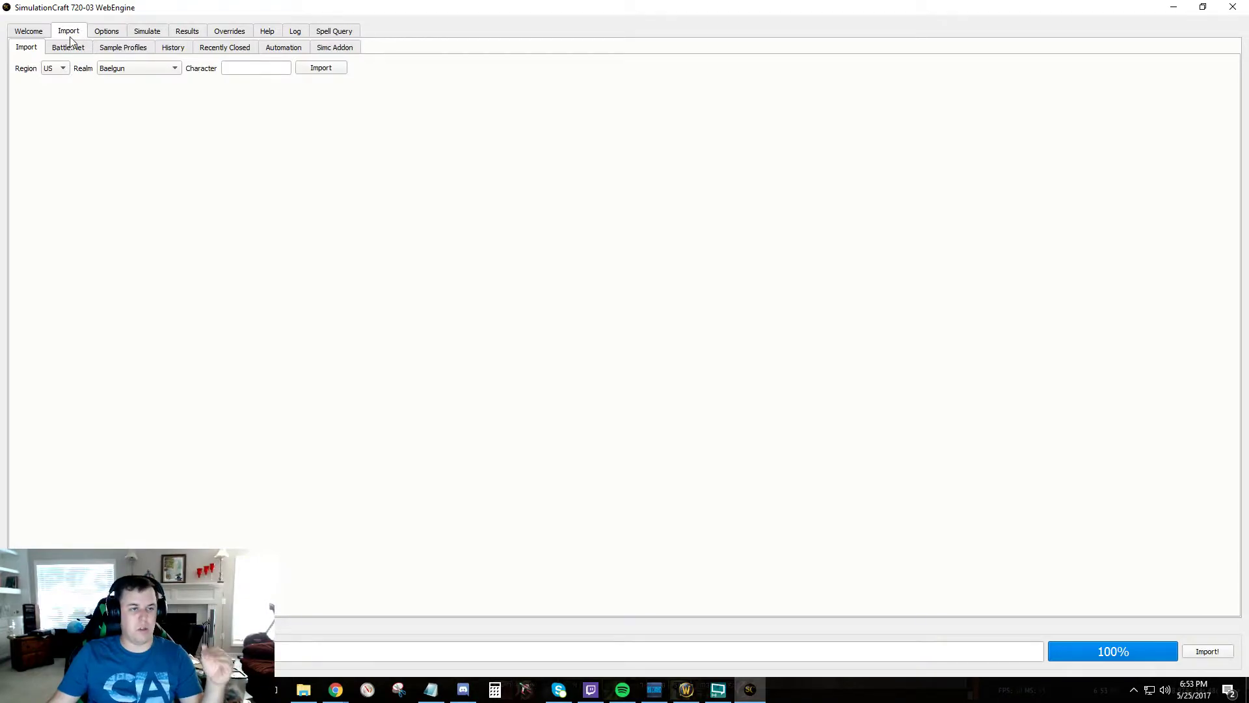
Step: Import the character Terrynlock from US realm Baelgun
{"action": "left_click", "coordinate": [169, 68]}
{"action": "left_click", "coordinate": [252, 69]}
{"action": "type", "text": "Terrynlock"}
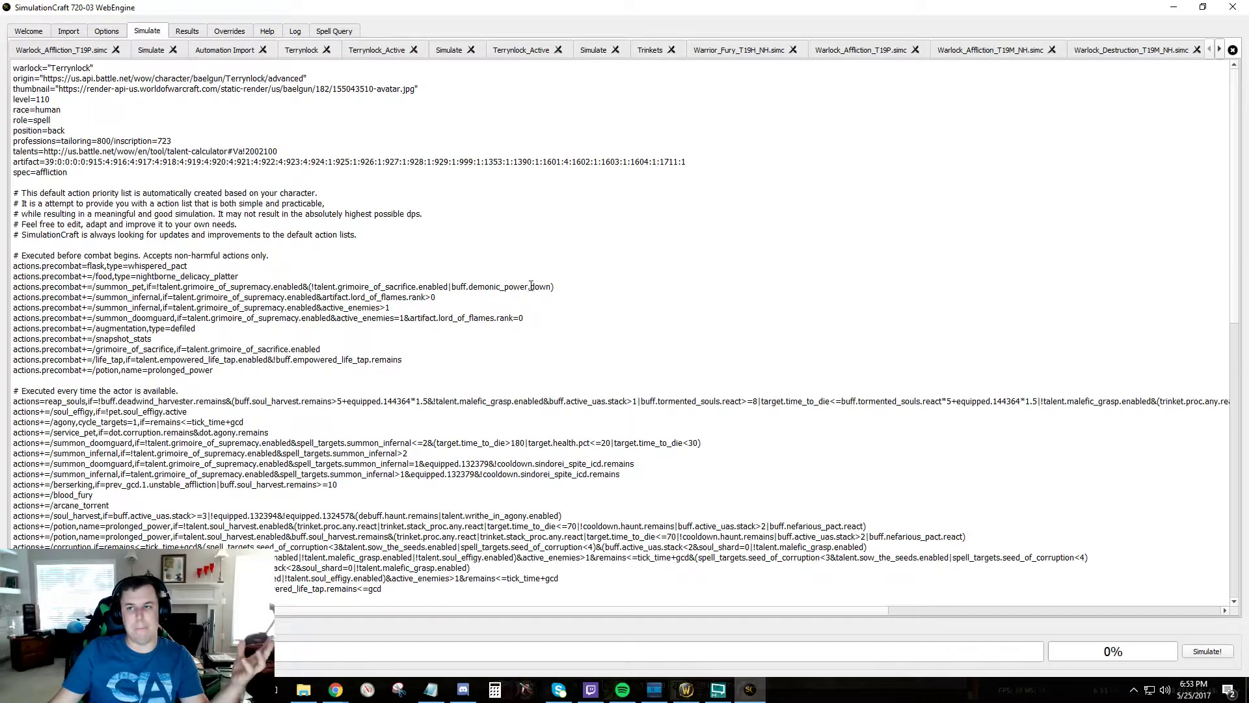
{"action": "scroll", "coordinate": [575, 262], "scroll_direction": "down", "scroll_amount": 15}
{"action": "scroll", "coordinate": [574, 263], "scroll_direction": "up", "scroll_amount": 13}
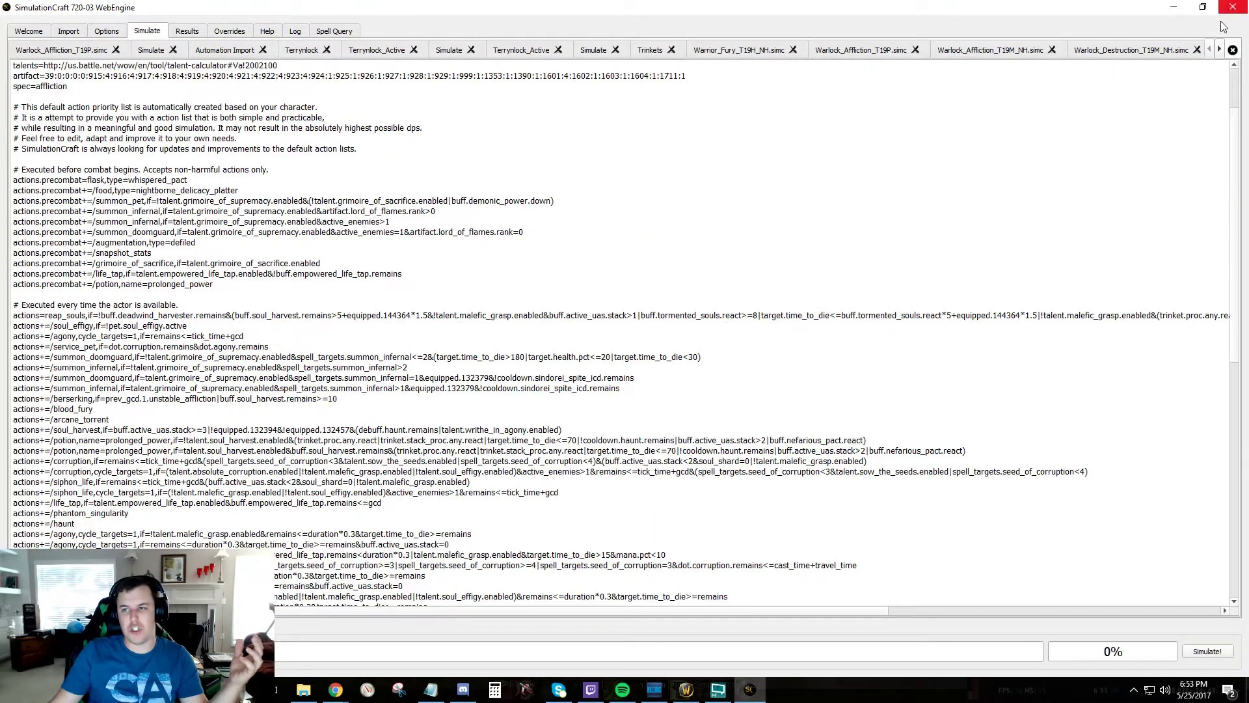
Step: Review the new Terrynlock profile tab, then open the Battle.Net character import browser
{"action": "left_click", "coordinate": [1219, 49]}
{"action": "left_click", "coordinate": [1219, 49]}
{"action": "left_click", "coordinate": [1219, 49]}
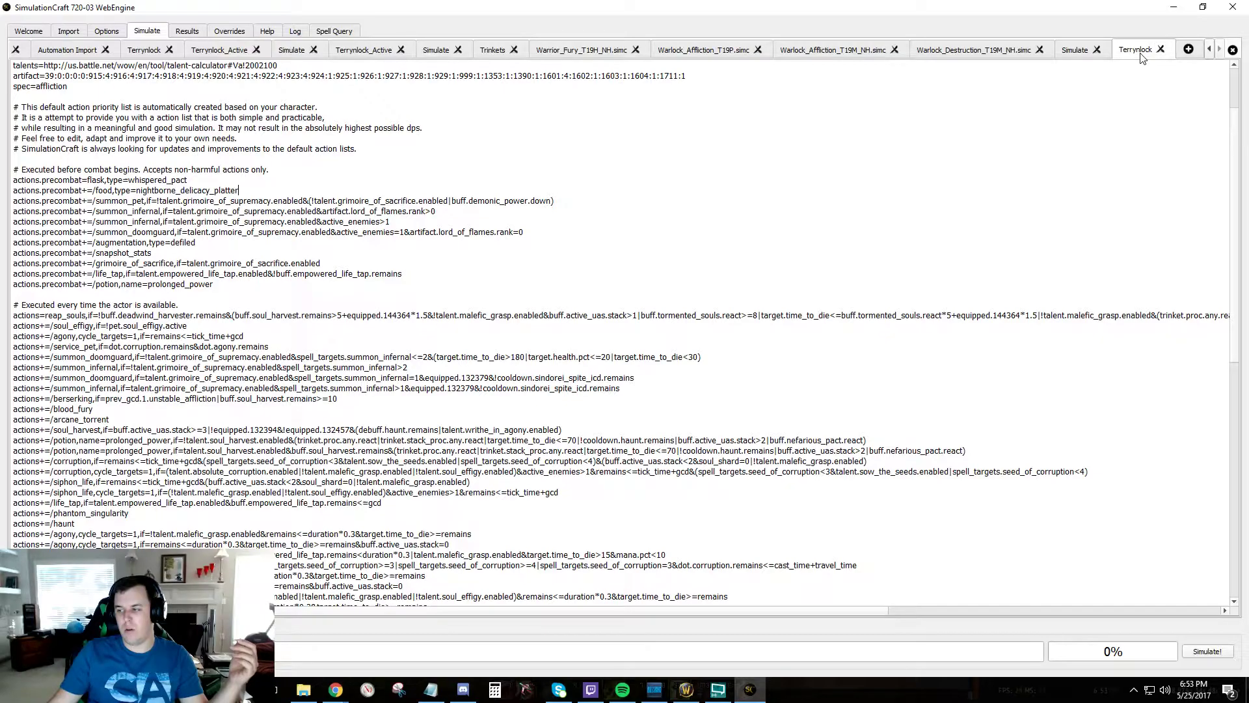
{"action": "scroll", "coordinate": [472, 246], "scroll_direction": "up", "scroll_amount": 3}
{"action": "left_click_drag", "start_coordinate": [51, 119], "coordinate": [716, 195]}
{"action": "left_click", "coordinate": [719, 409]}
{"action": "scroll", "coordinate": [720, 408], "scroll_direction": "down", "scroll_amount": 10}
{"action": "left_click", "coordinate": [664, 455]}
{"action": "scroll", "coordinate": [556, 270], "scroll_direction": "up", "scroll_amount": 15}
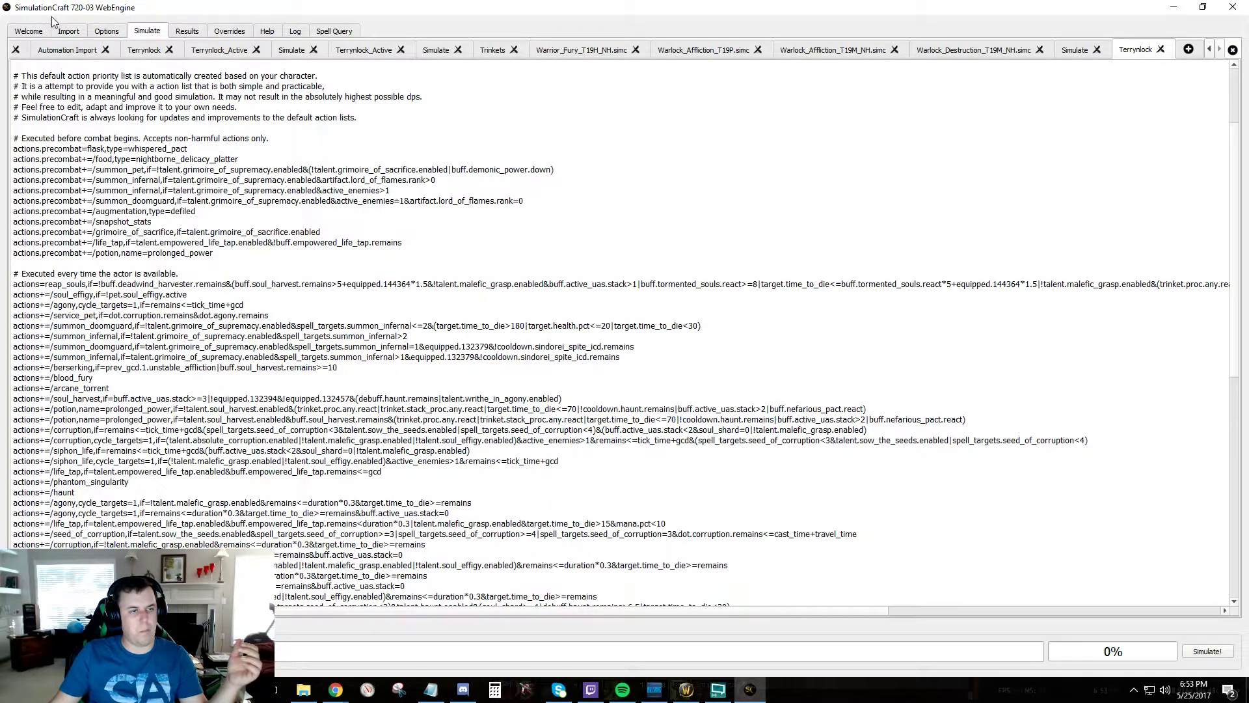
{"action": "left_click", "coordinate": [69, 30]}
{"action": "left_click", "coordinate": [73, 49]}
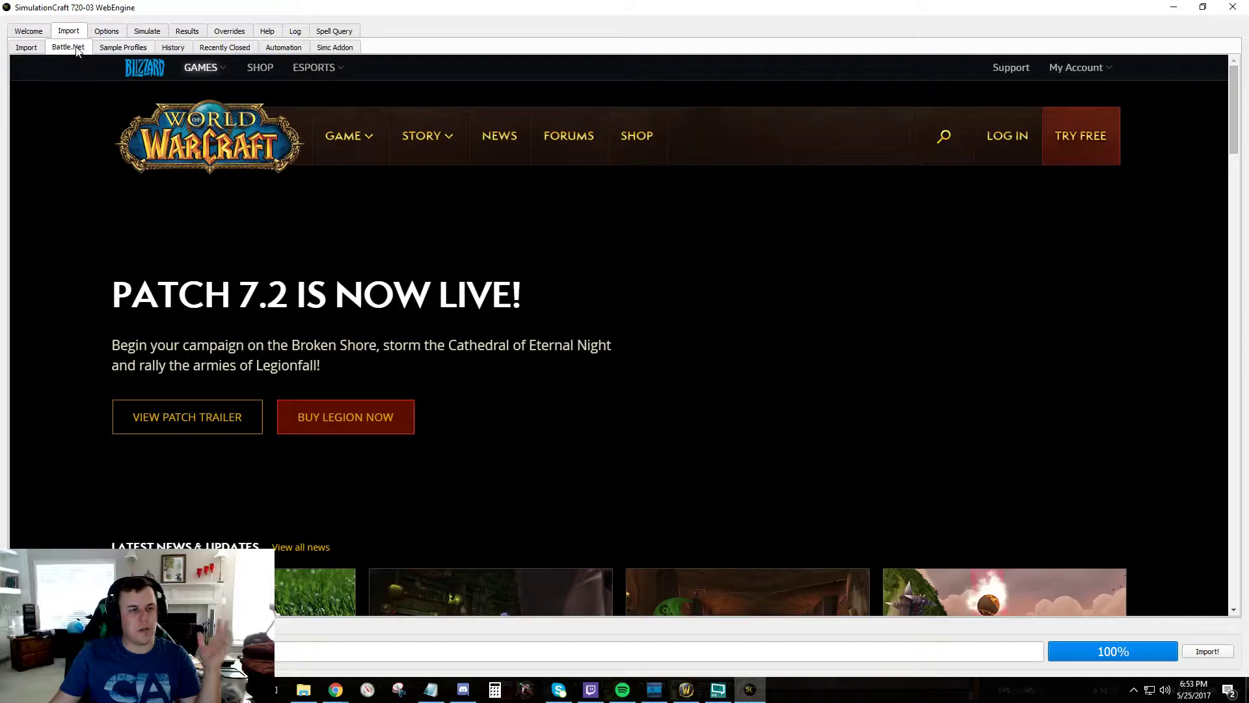
Step: Browse the Warlock T19 sample profiles down to Warlock_Destruction_T19H.simc, then view import History
{"action": "scroll", "coordinate": [723, 290], "scroll_direction": "down", "scroll_amount": 10}
{"action": "scroll", "coordinate": [725, 289], "scroll_direction": "up", "scroll_amount": 8}
{"action": "scroll", "coordinate": [725, 289], "scroll_direction": "up", "scroll_amount": 2}
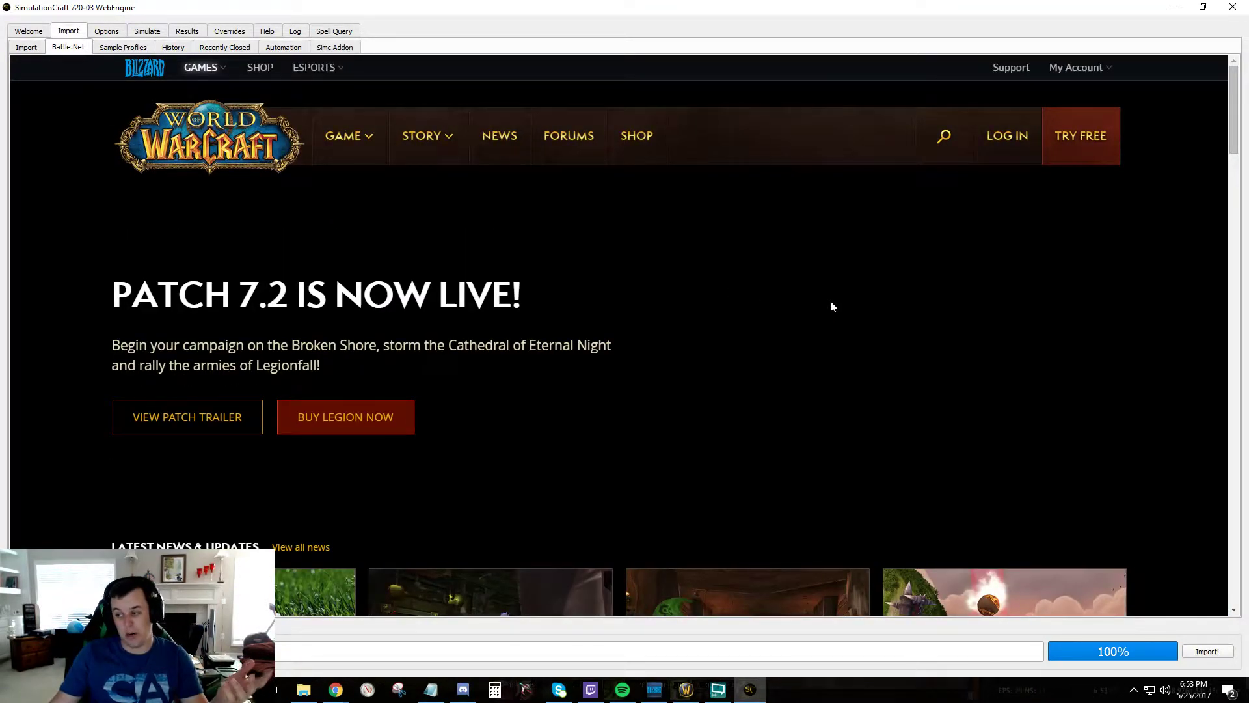
{"action": "left_click", "coordinate": [107, 49]}
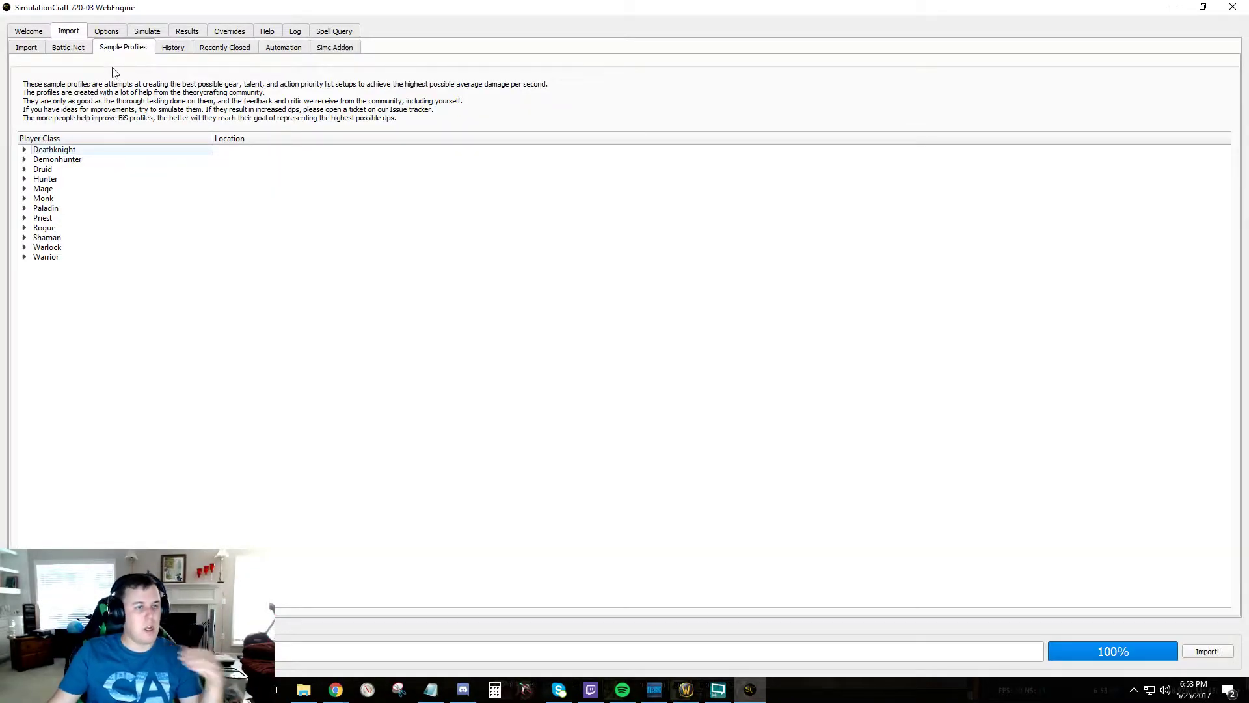
{"action": "double_click", "coordinate": [53, 248]}
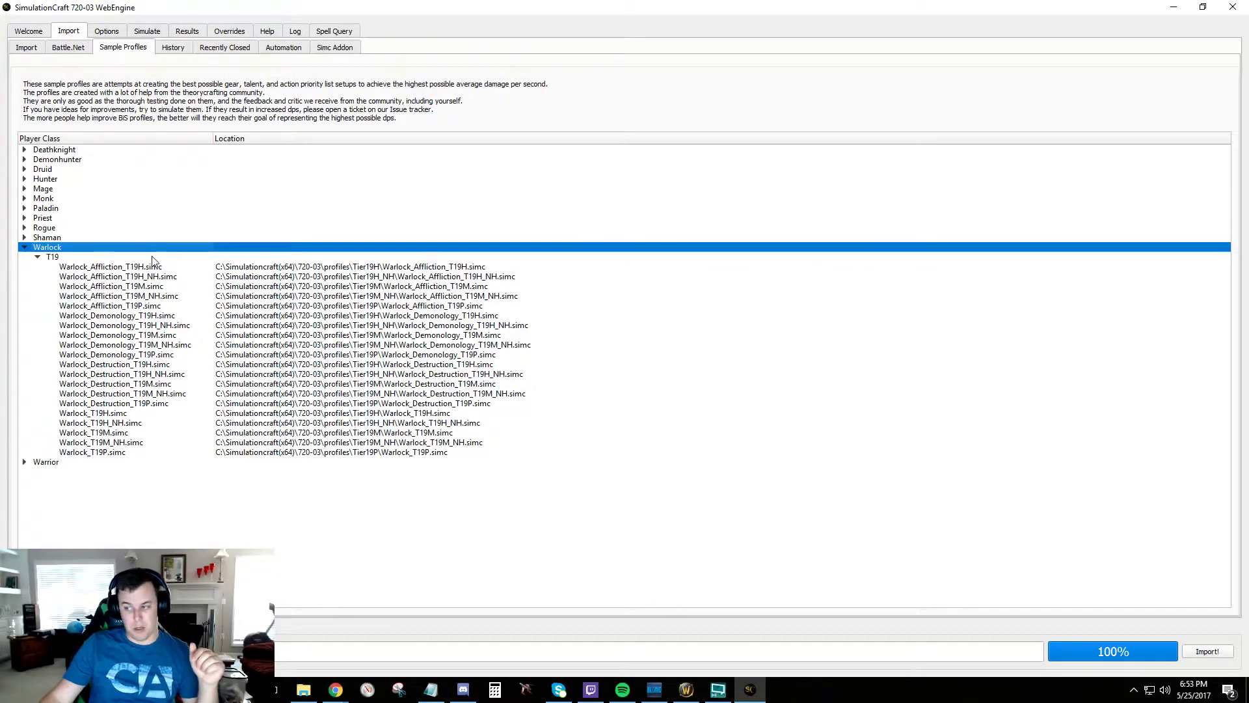
{"action": "left_click", "coordinate": [512, 280]}
{"action": "left_click_drag", "start_coordinate": [556, 263], "coordinate": [567, 453]}
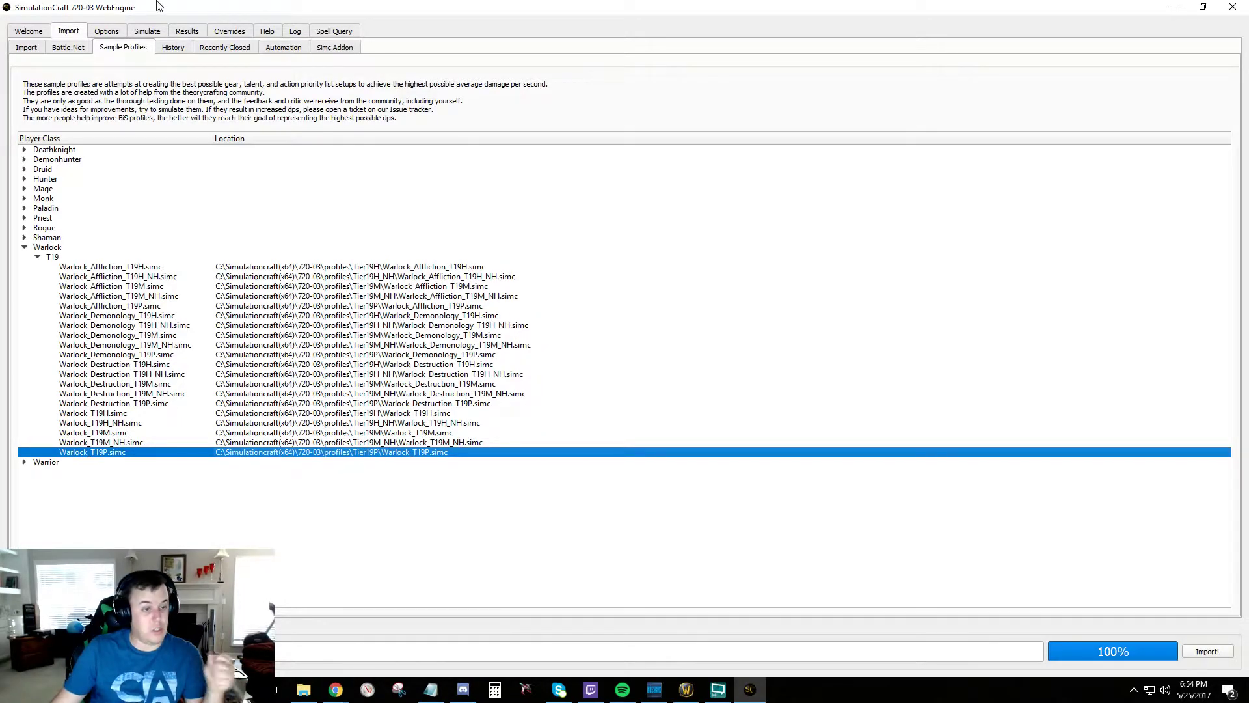
{"action": "left_click_drag", "start_coordinate": [131, 268], "coordinate": [150, 392]}
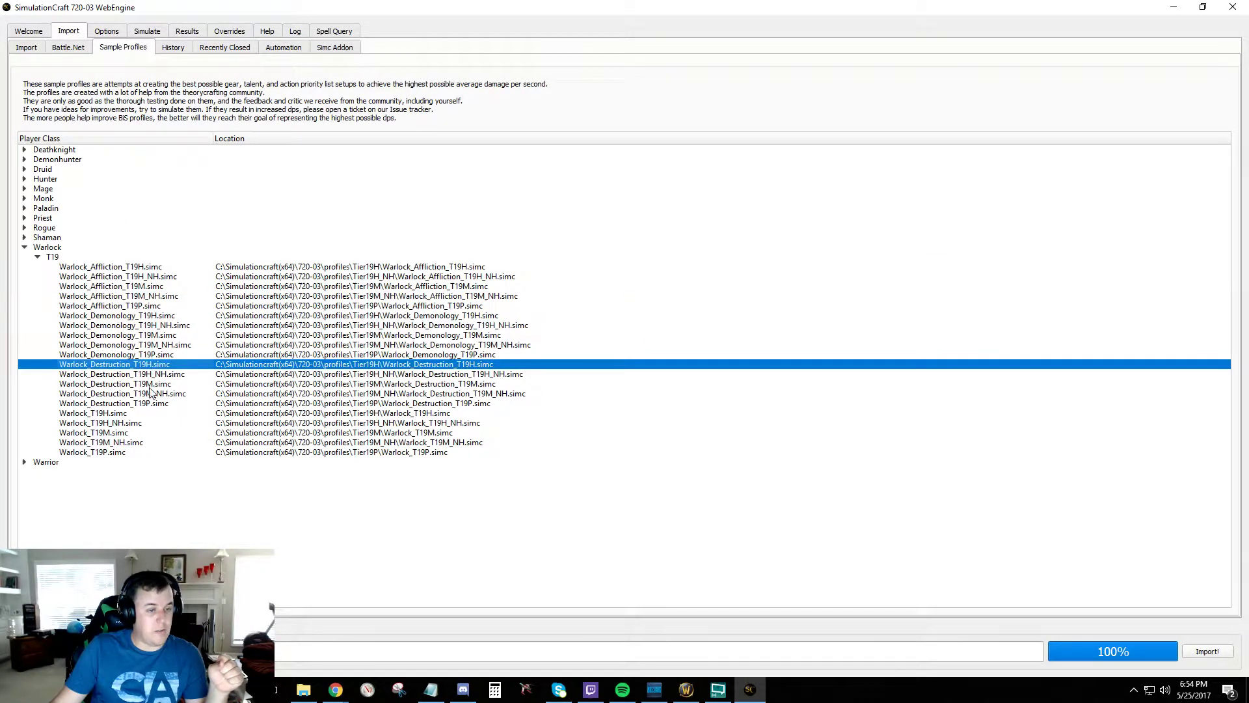
{"action": "left_click", "coordinate": [182, 51]}
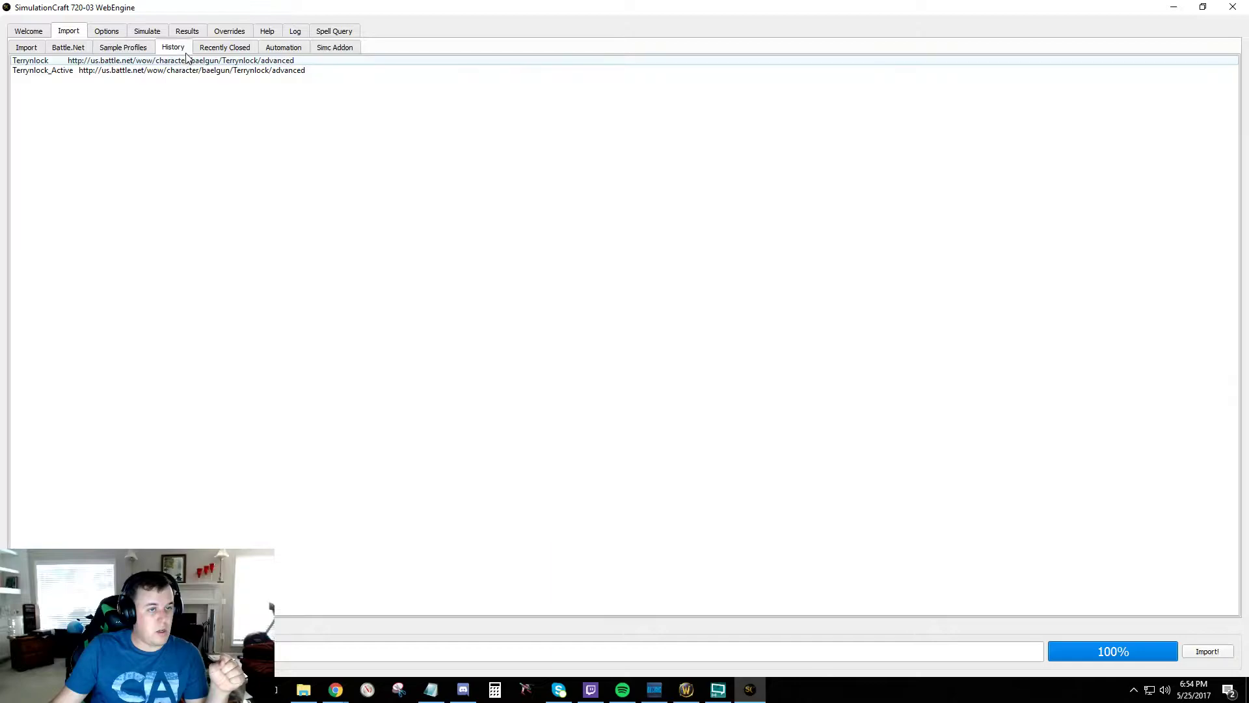
Step: Look through Recently Closed, Automation and Simc Addon sub-tabs, then go to Options Globals
{"action": "left_click", "coordinate": [221, 47]}
{"action": "left_click", "coordinate": [264, 50]}
{"action": "left_click", "coordinate": [320, 51]}
{"action": "left_click", "coordinate": [303, 50]}
{"action": "left_click", "coordinate": [253, 50]}
{"action": "left_click", "coordinate": [272, 51]}
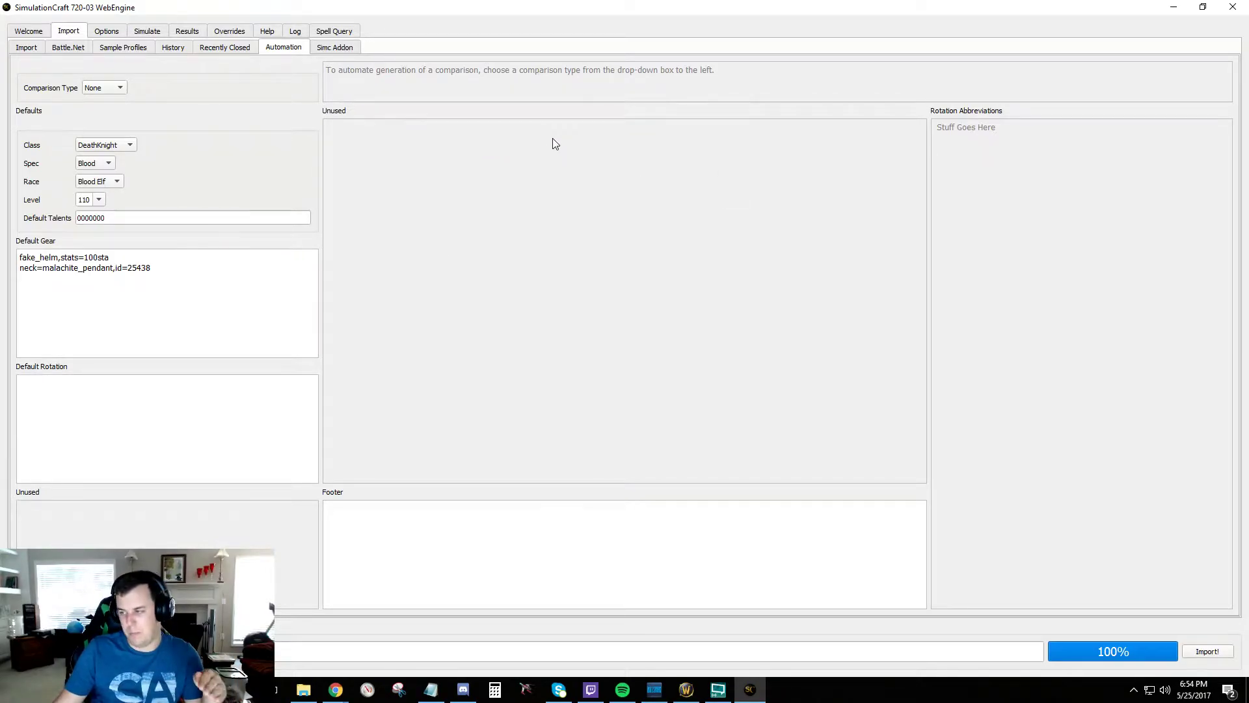
{"action": "left_click", "coordinate": [101, 31]}
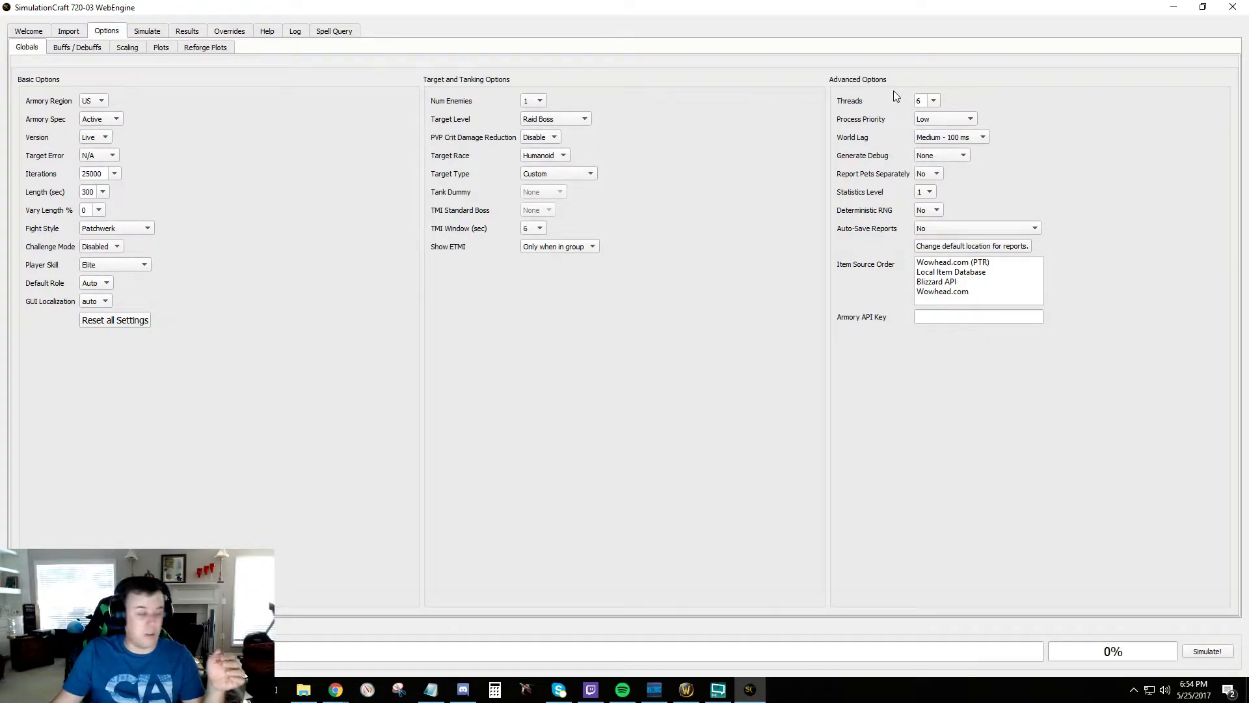
Step: Keep Armory Region US, Armory Spec Active and Version Live, then select the 25000 iterations value
{"action": "left_click", "coordinate": [102, 101]}
{"action": "left_click", "coordinate": [135, 101]}
{"action": "left_click", "coordinate": [98, 101]}
{"action": "left_click", "coordinate": [114, 100]}
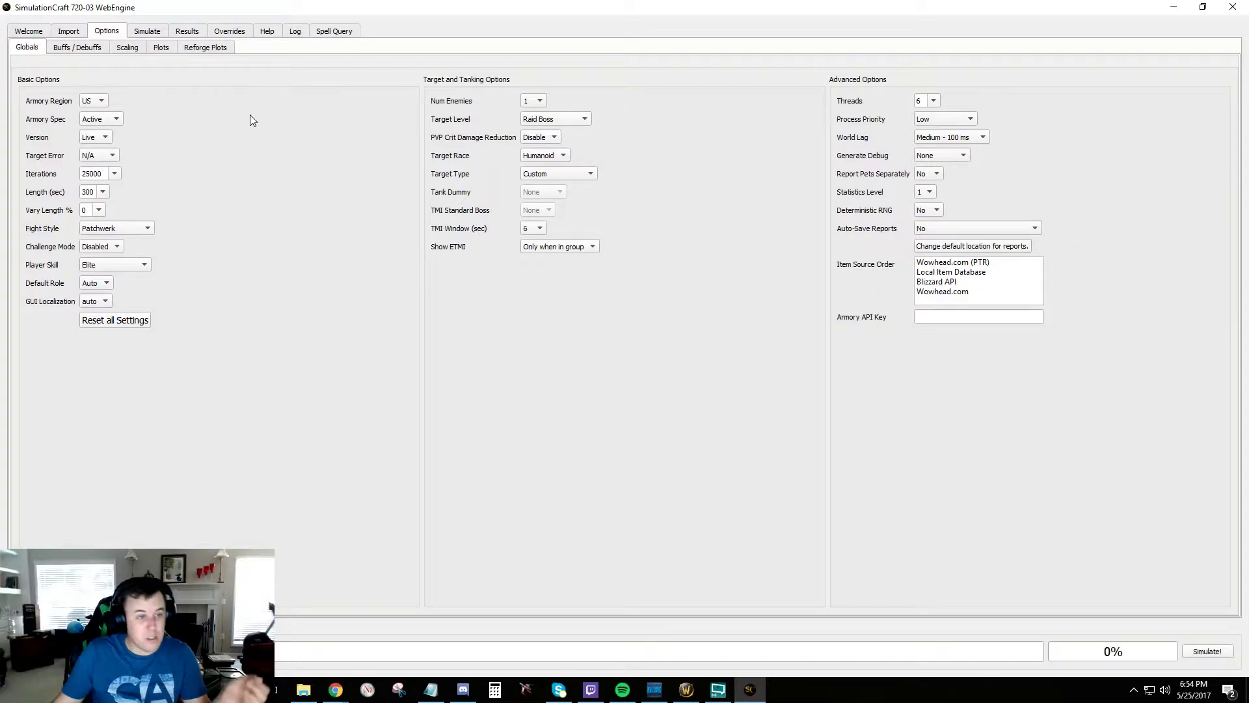
{"action": "left_click", "coordinate": [116, 119]}
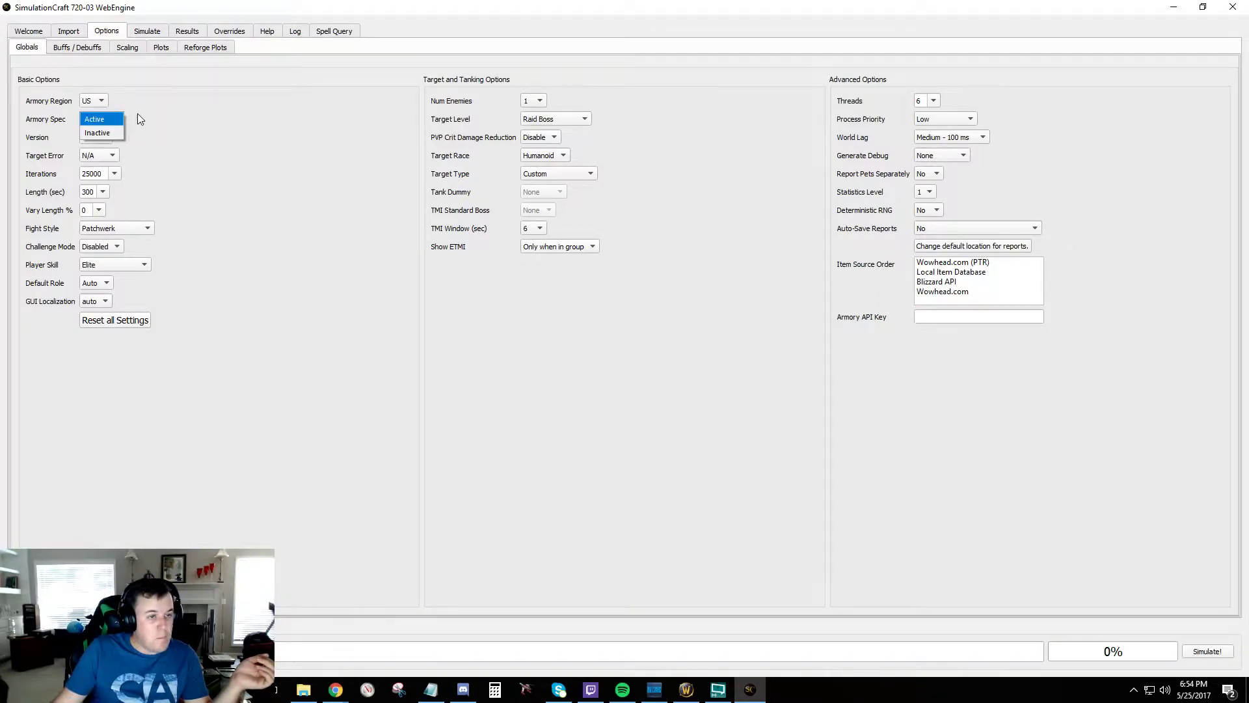
{"action": "left_click", "coordinate": [142, 113]}
{"action": "left_click", "coordinate": [91, 137]}
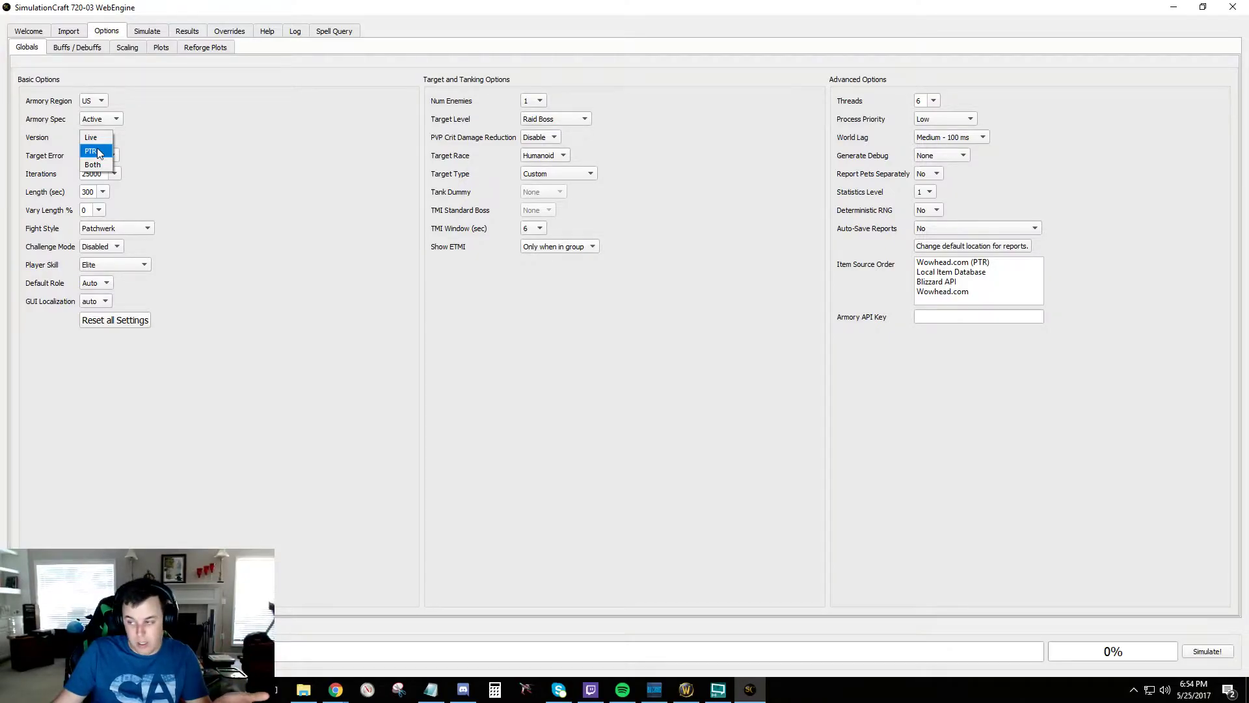
{"action": "left_click", "coordinate": [95, 138]}
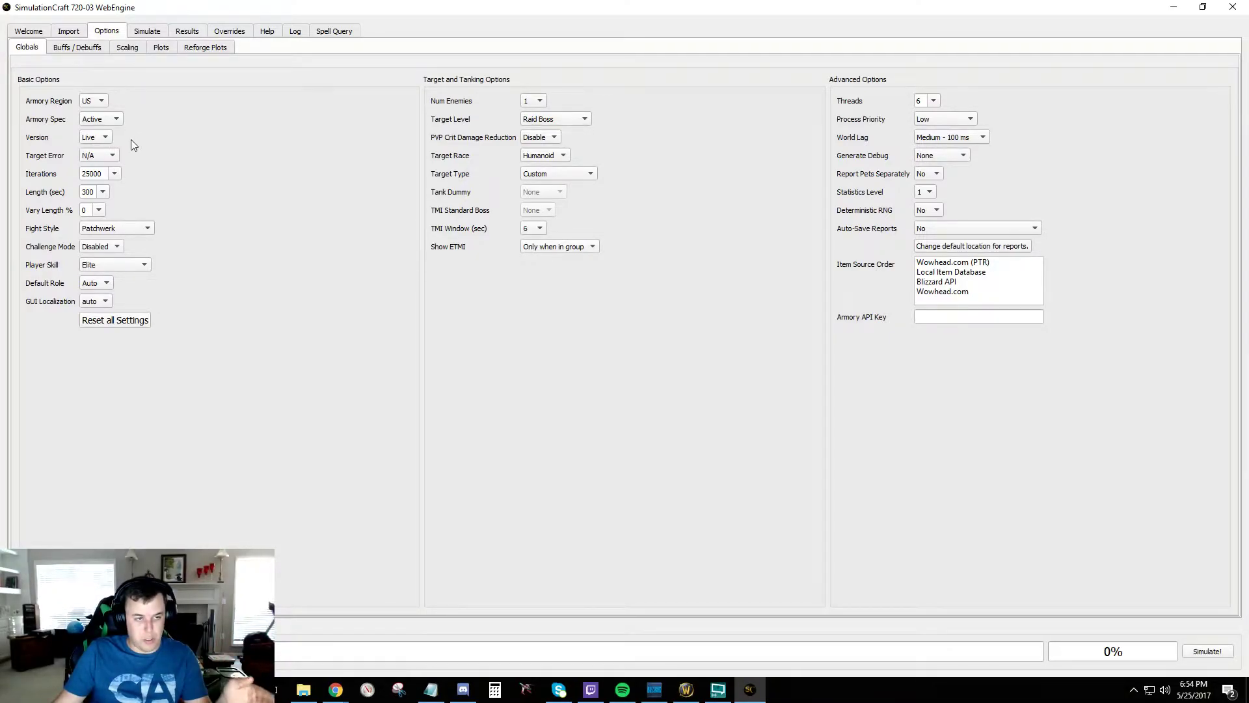
{"action": "left_click_drag", "start_coordinate": [104, 175], "coordinate": [83, 176]}
{"action": "left_click", "coordinate": [89, 174]}
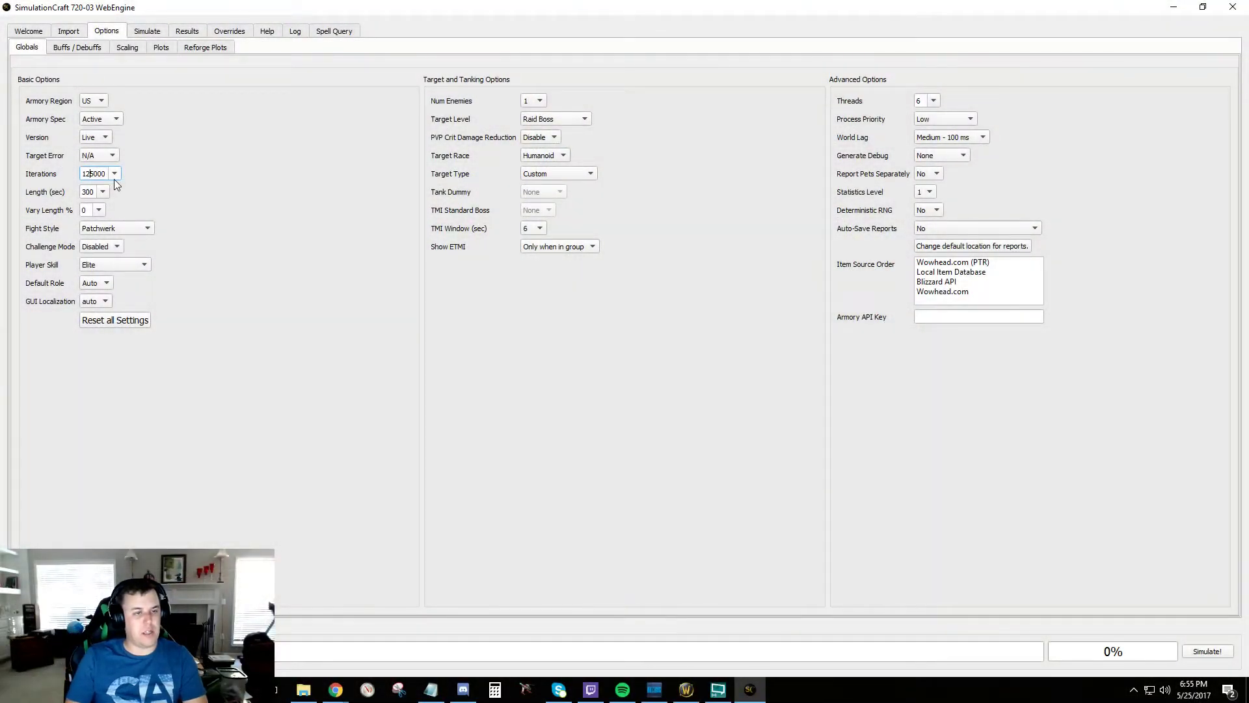
Step: Change the Iterations value from 25000 to 15000, keeping fight length at 300 seconds
{"action": "key", "text": "BackSpace"}
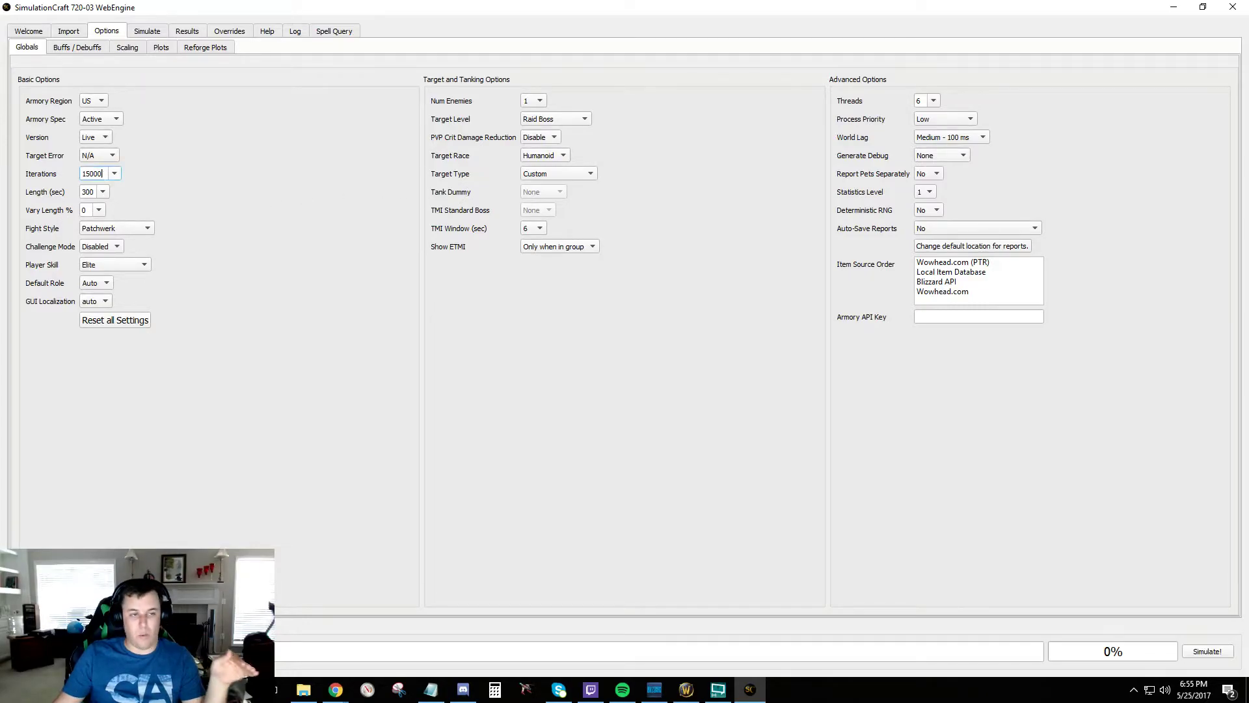
{"action": "double_click", "coordinate": [105, 176]}
{"action": "left_click", "coordinate": [98, 173]}
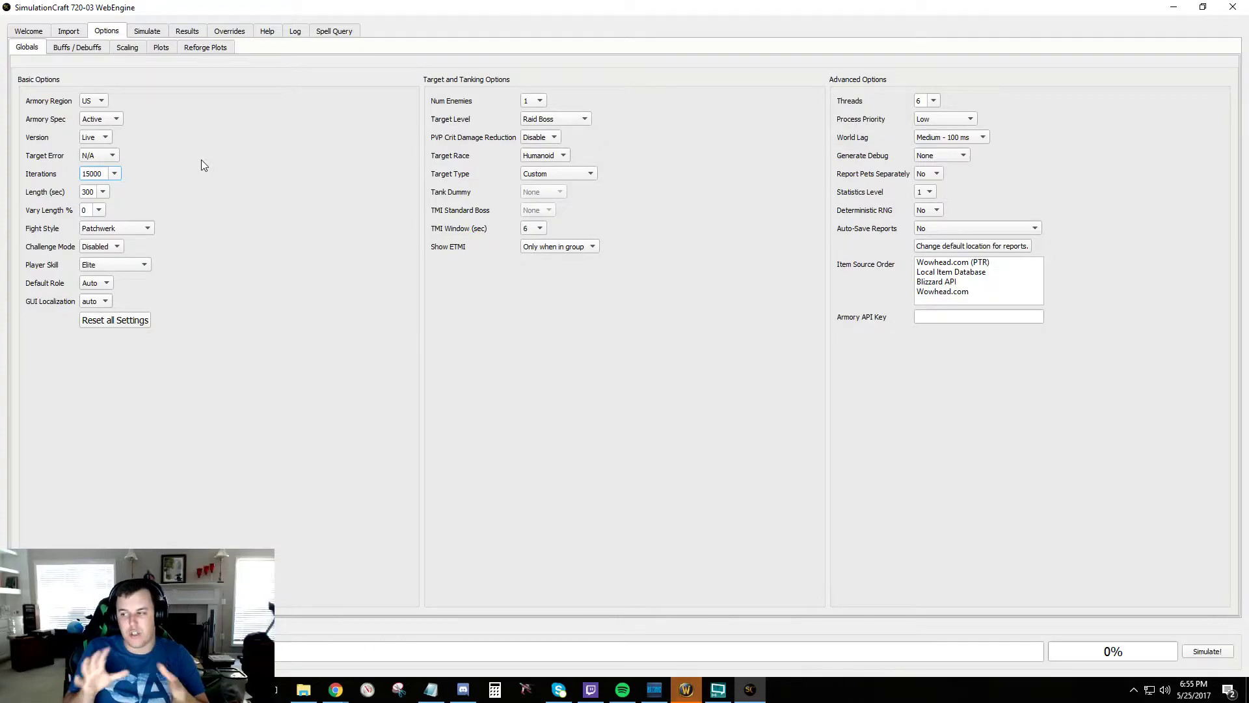
{"action": "left_click", "coordinate": [86, 191]}
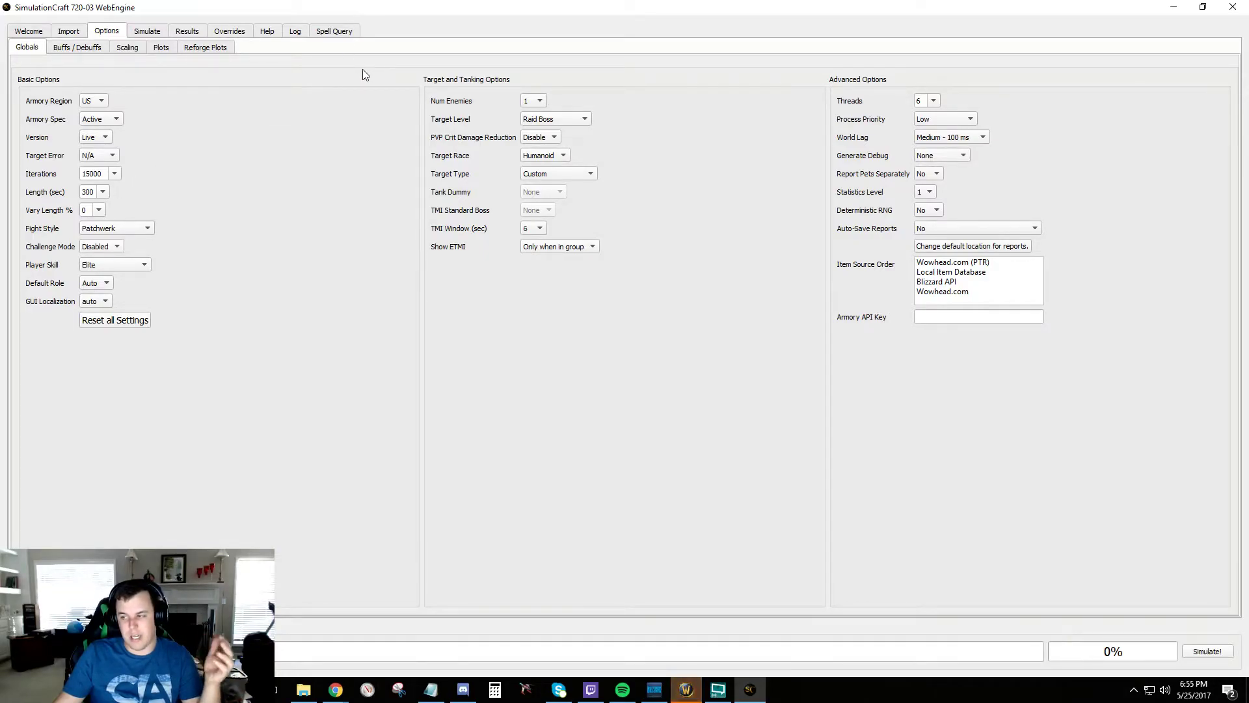
{"action": "left_click", "coordinate": [124, 232]}
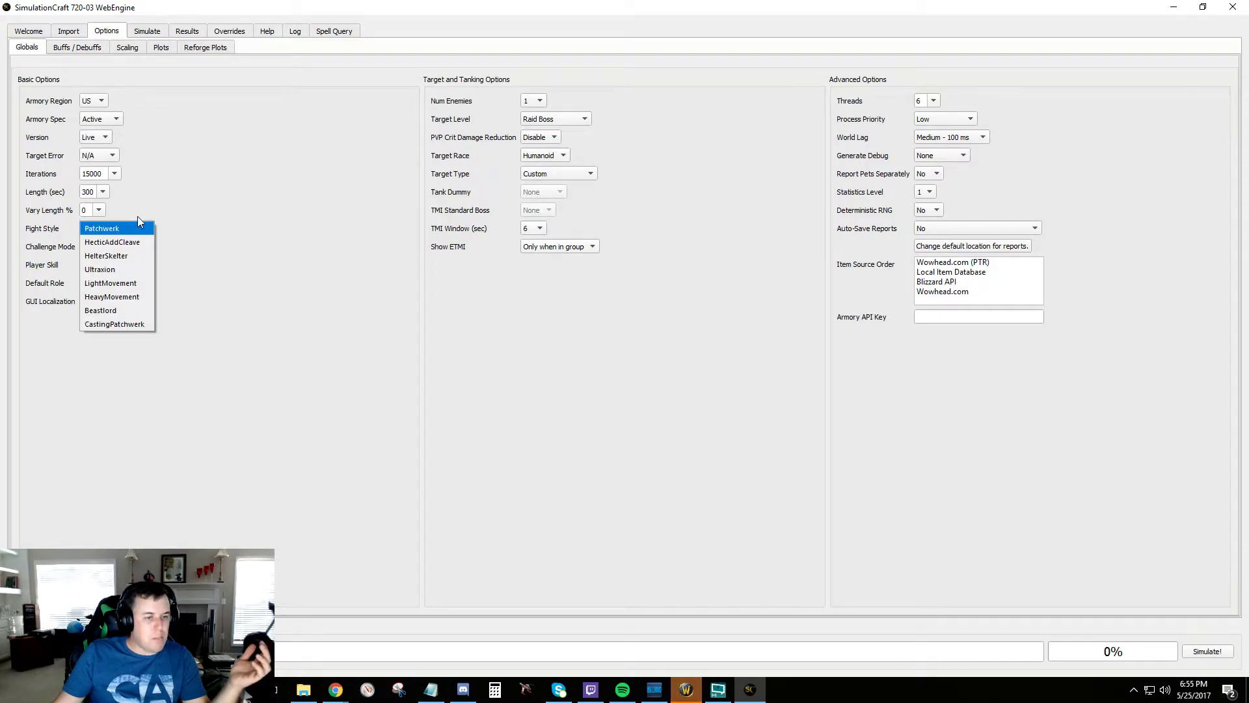
{"action": "left_click", "coordinate": [123, 229]}
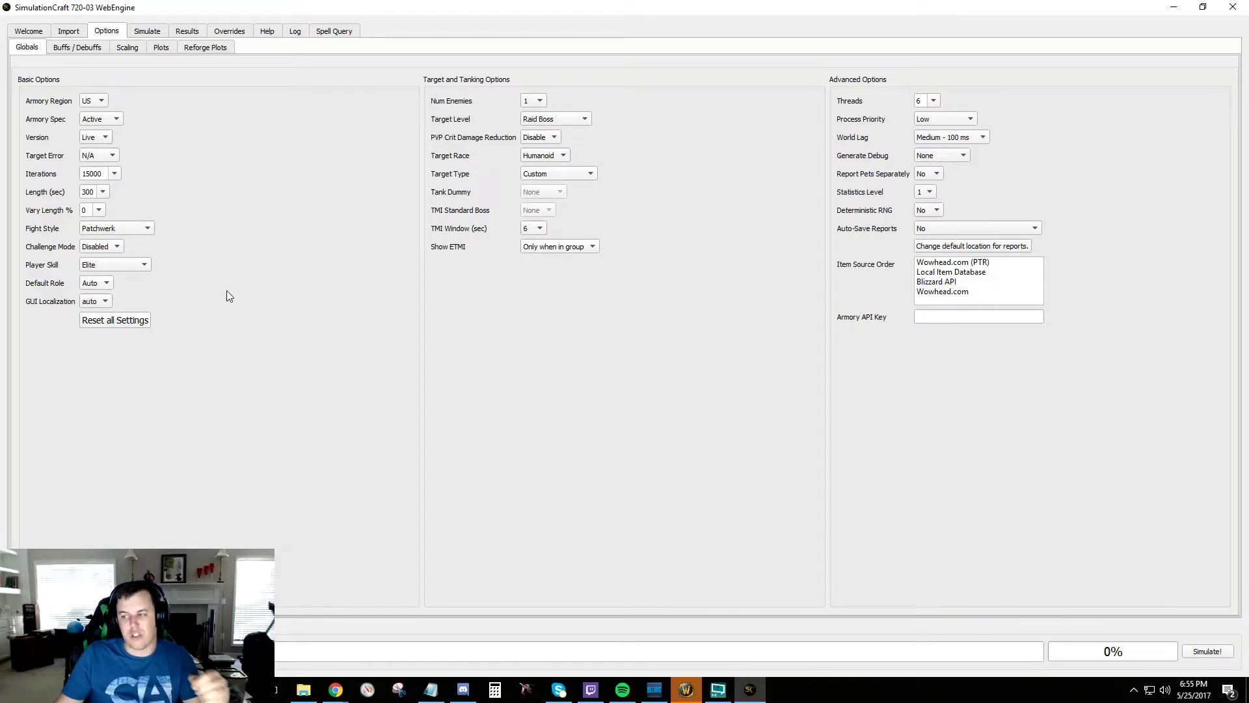
{"action": "left_click", "coordinate": [112, 228]}
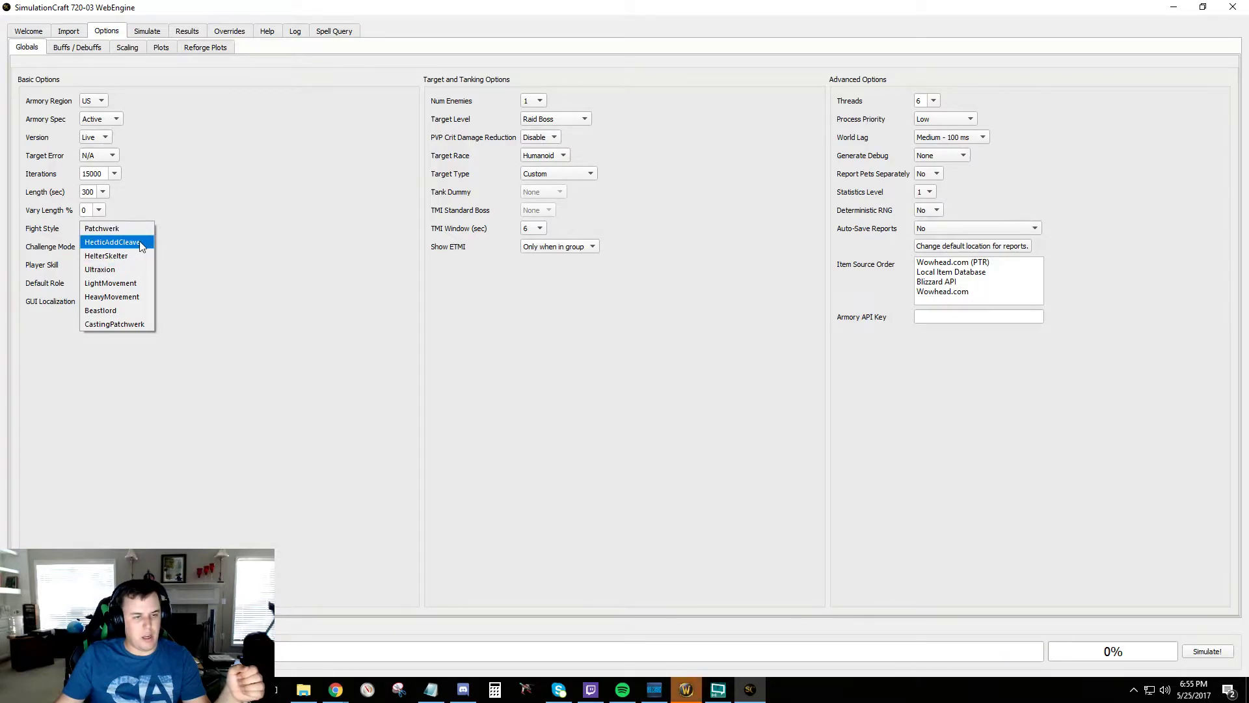
{"action": "left_click", "coordinate": [298, 245]}
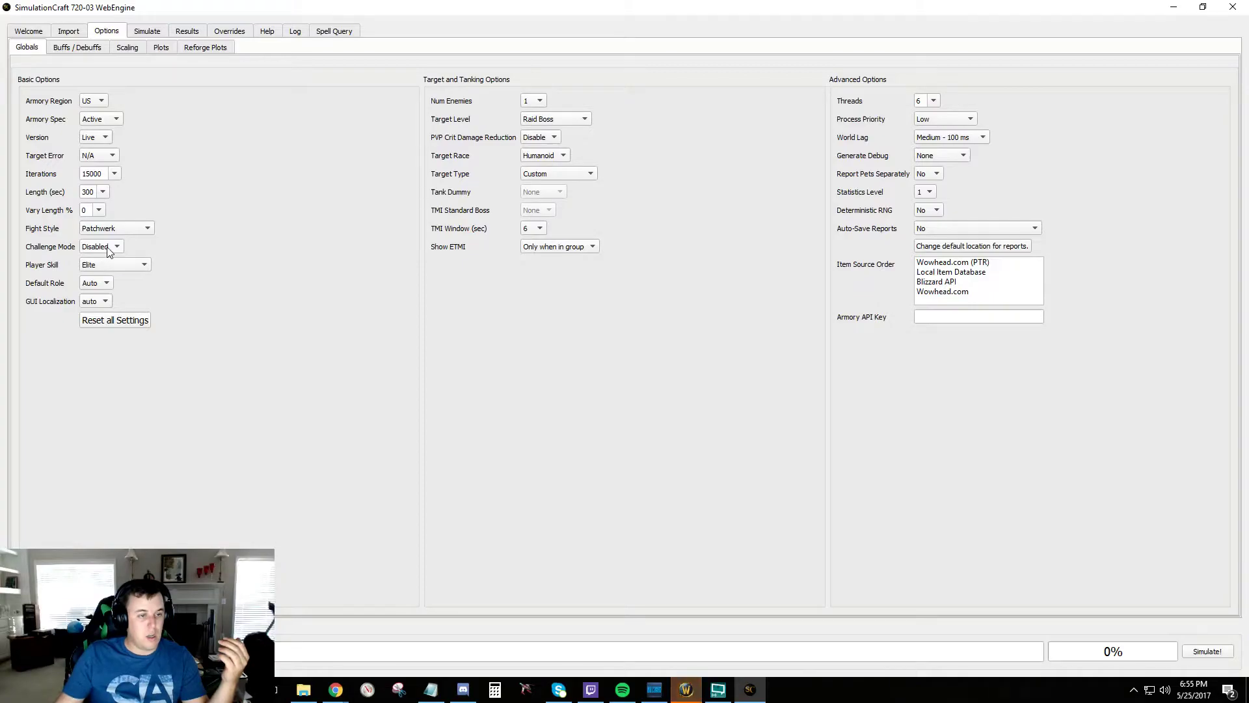
{"action": "left_click", "coordinate": [147, 264]}
{"action": "left_click", "coordinate": [97, 262]}
{"action": "left_click", "coordinate": [94, 283]}
{"action": "left_click", "coordinate": [167, 288]}
{"action": "left_click", "coordinate": [96, 301]}
{"action": "left_click", "coordinate": [95, 304]}
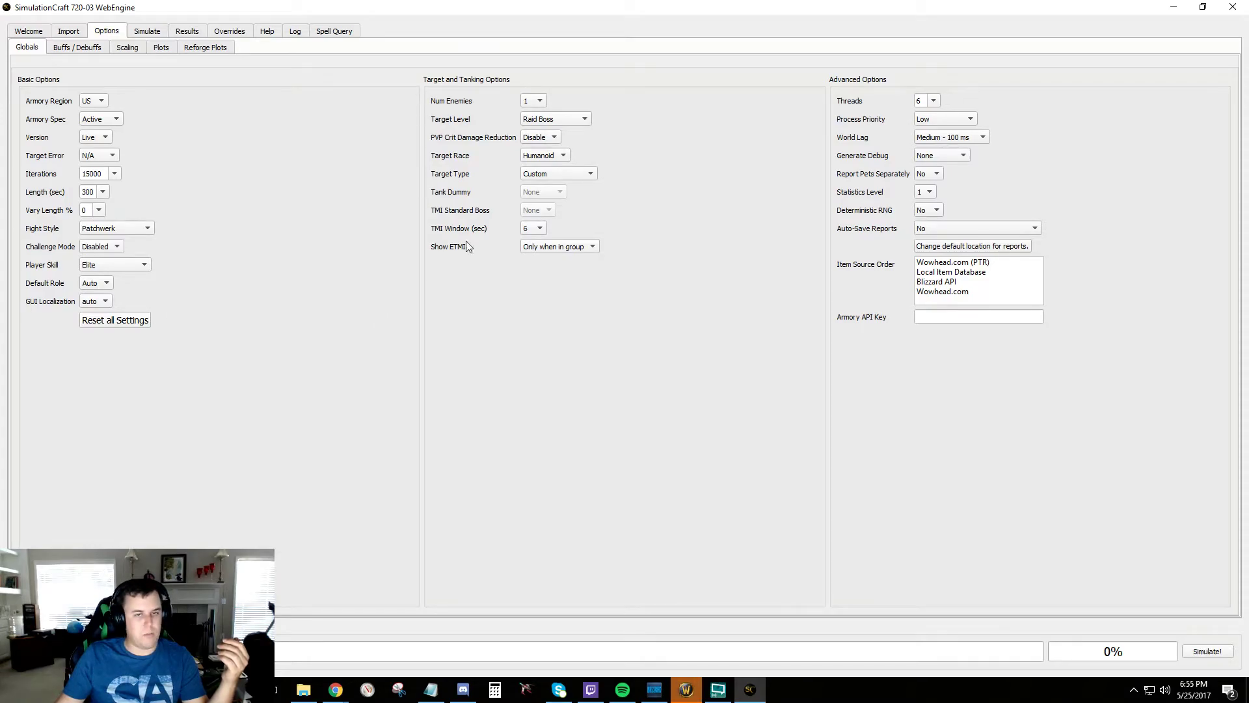
{"action": "left_click", "coordinate": [534, 101]}
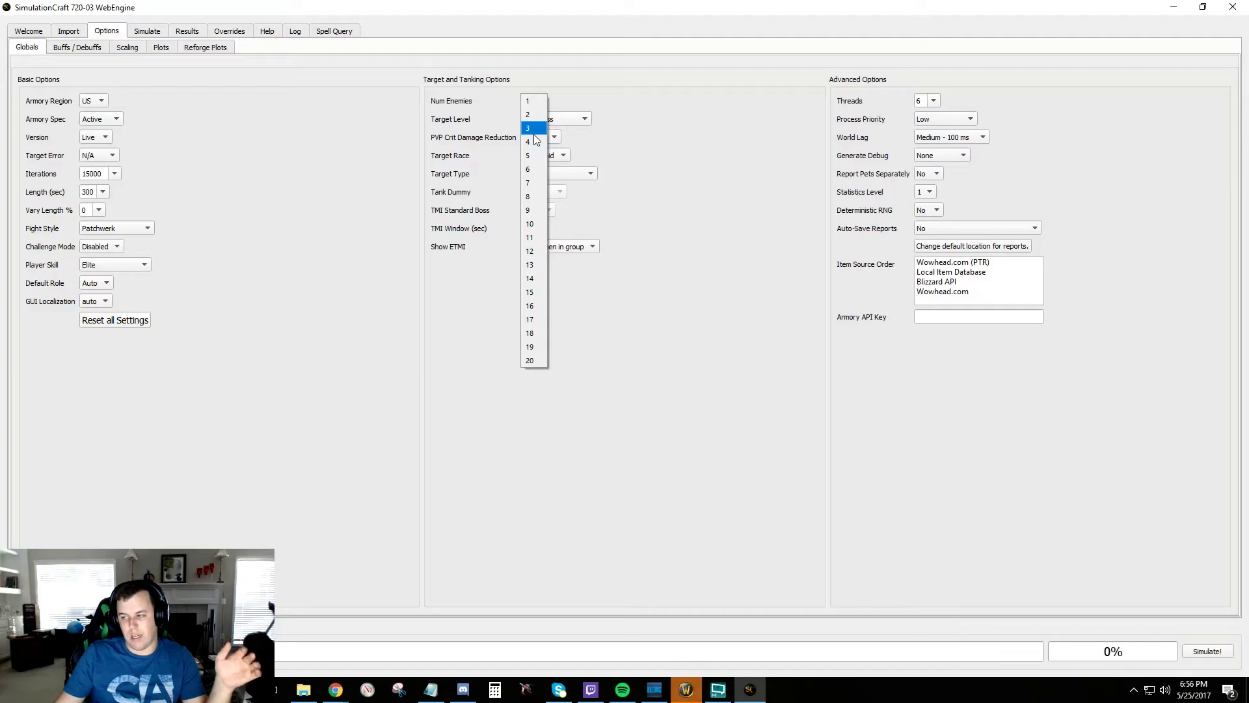
{"action": "left_click", "coordinate": [532, 101]}
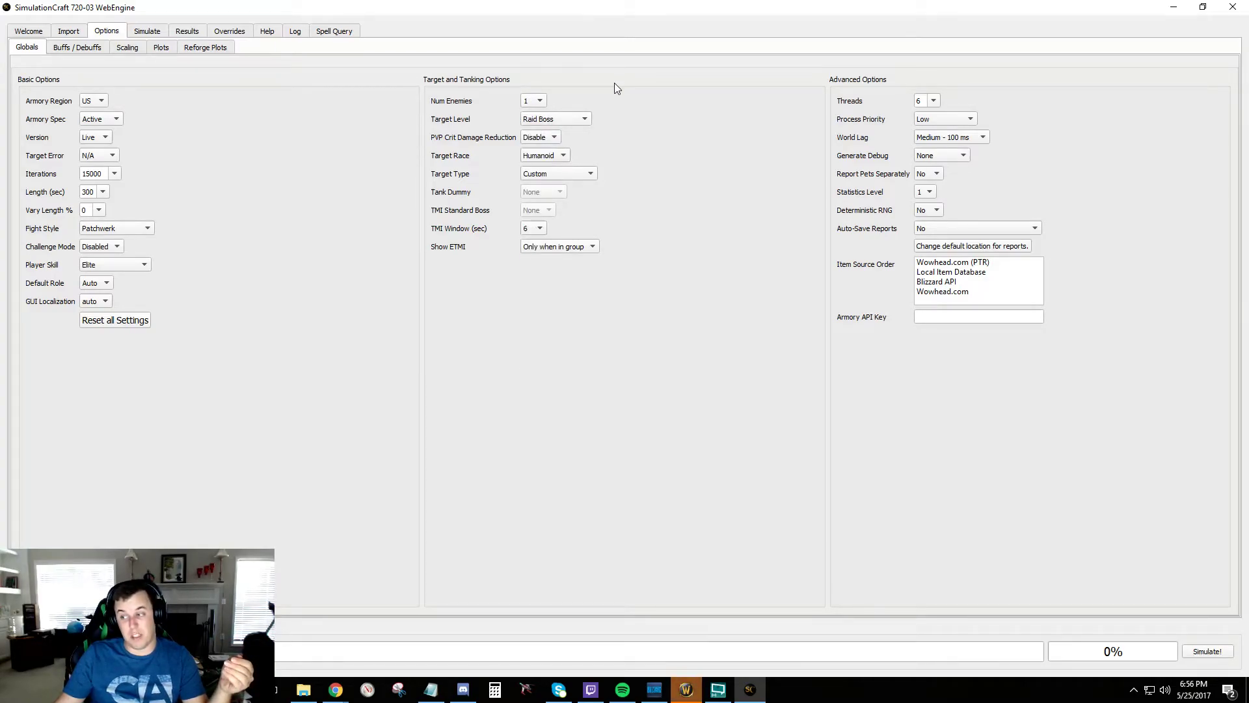
{"action": "left_click", "coordinate": [557, 118]}
{"action": "left_click", "coordinate": [556, 121]}
{"action": "left_click", "coordinate": [579, 120]}
{"action": "left_click", "coordinate": [579, 121]}
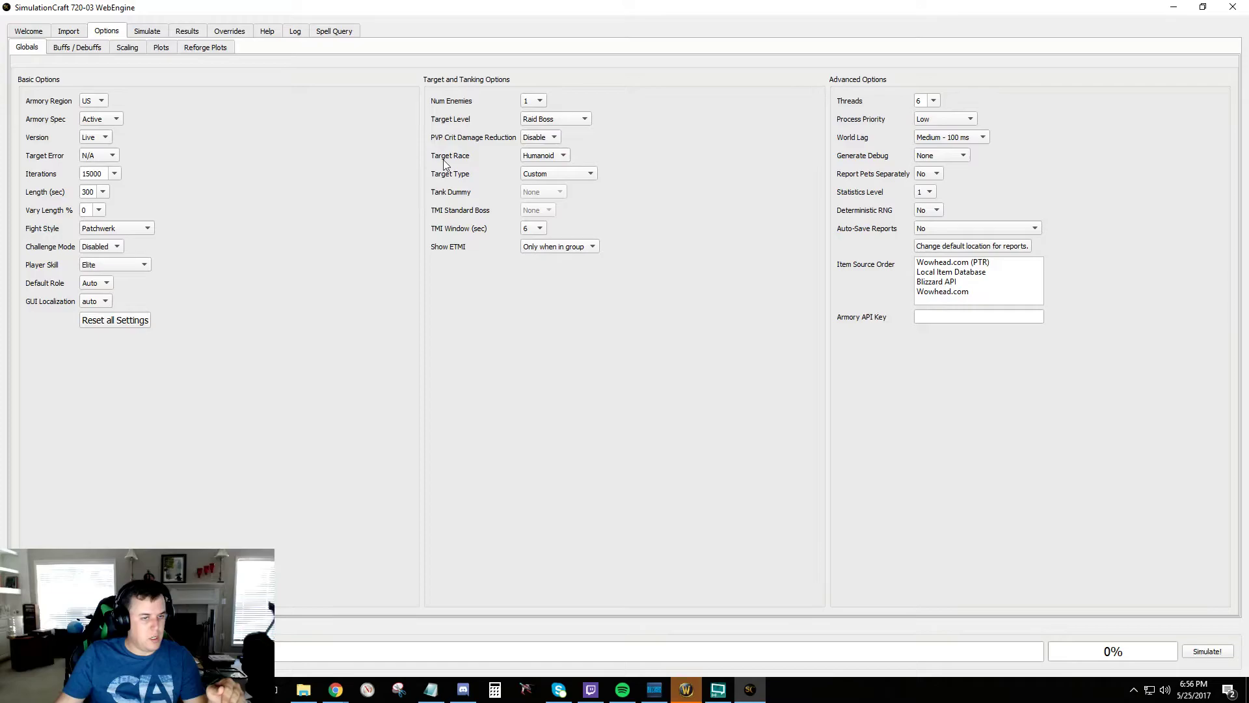
{"action": "left_click", "coordinate": [543, 139]}
{"action": "left_click", "coordinate": [563, 154]}
{"action": "left_click", "coordinate": [566, 153]}
{"action": "left_click", "coordinate": [571, 170]}
{"action": "left_click", "coordinate": [638, 160]}
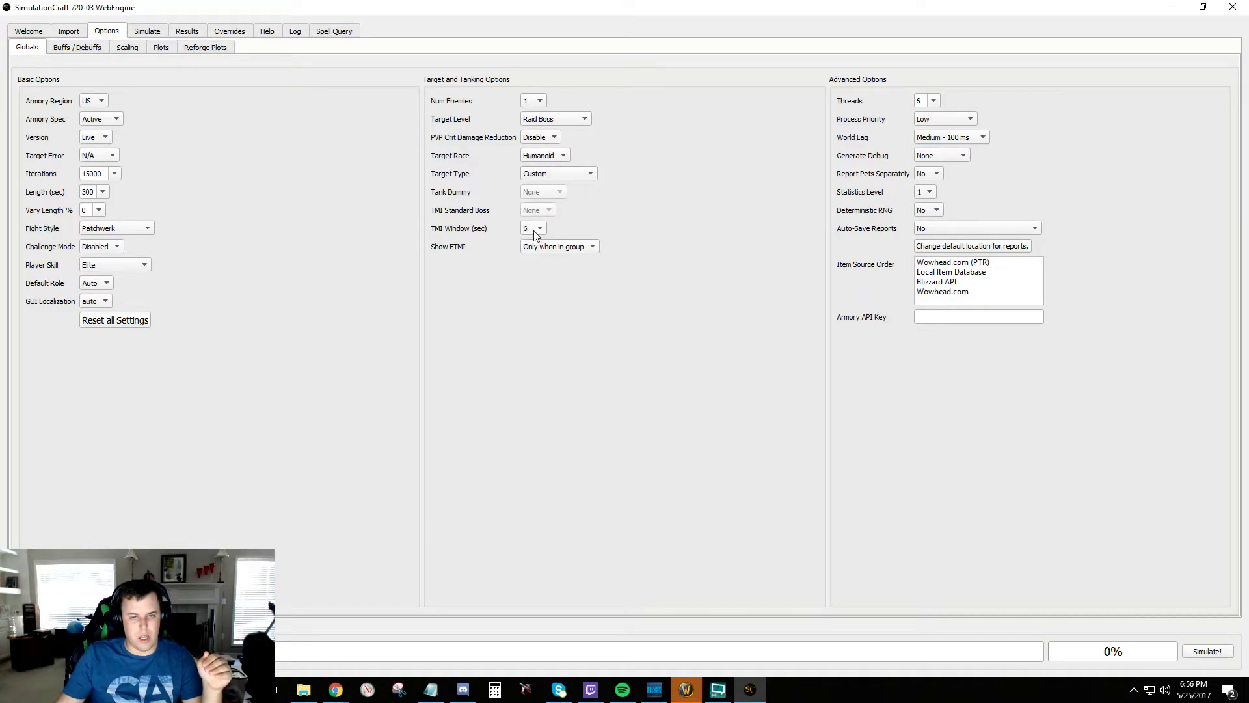
{"action": "left_click", "coordinate": [536, 230]}
{"action": "left_click", "coordinate": [623, 209]}
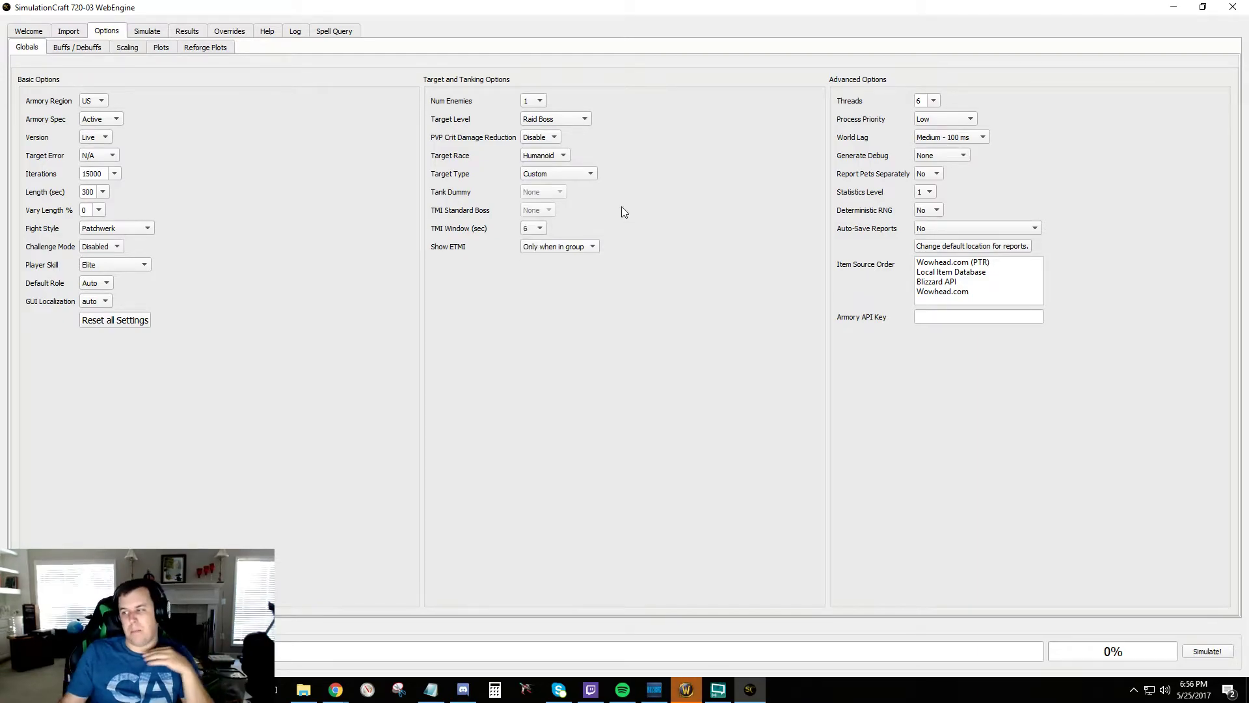